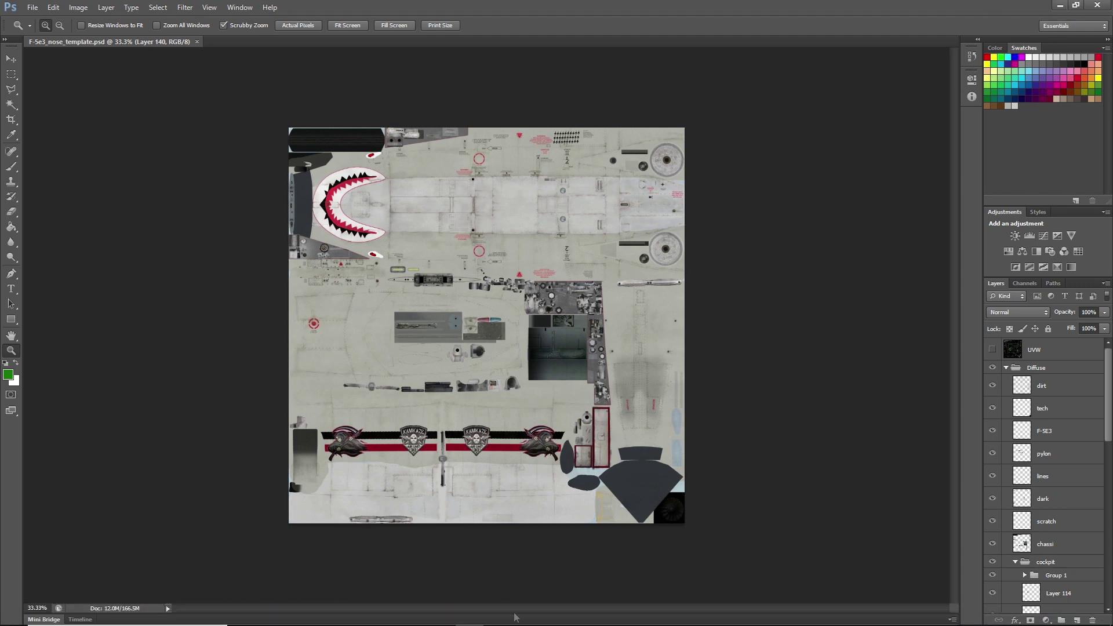
Switch from the F-5E nose texture in Photoshop to the Notepad++ v7.5.8 download page in Chrome
{"action": "left_click", "coordinate": [327, 616]}
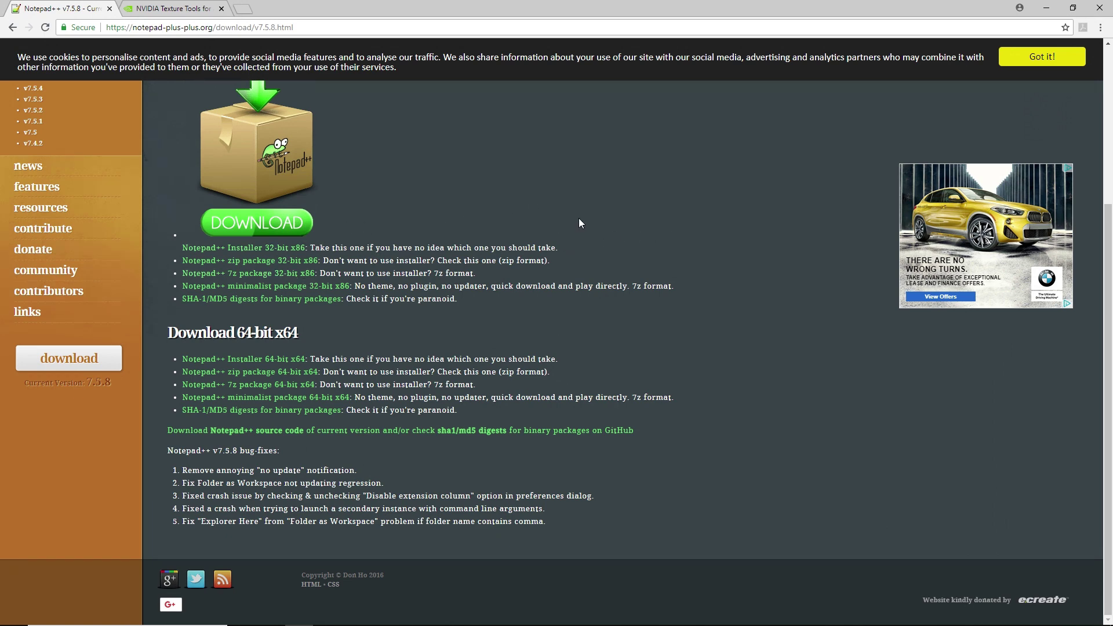
Move to the next Chrome tab on the way to the DCS World downloads page
{"action": "key", "text": "ctrl+Tab"}
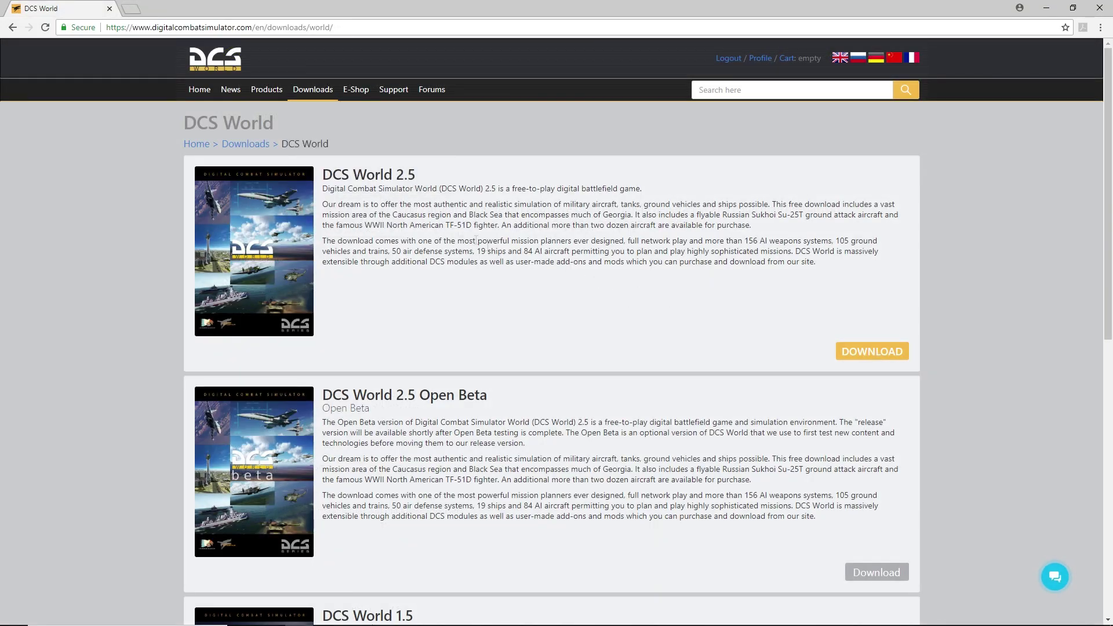
Open the Texture templates page from the DCS website's Downloads menu
{"action": "mouse_move", "coordinate": [313, 89]}
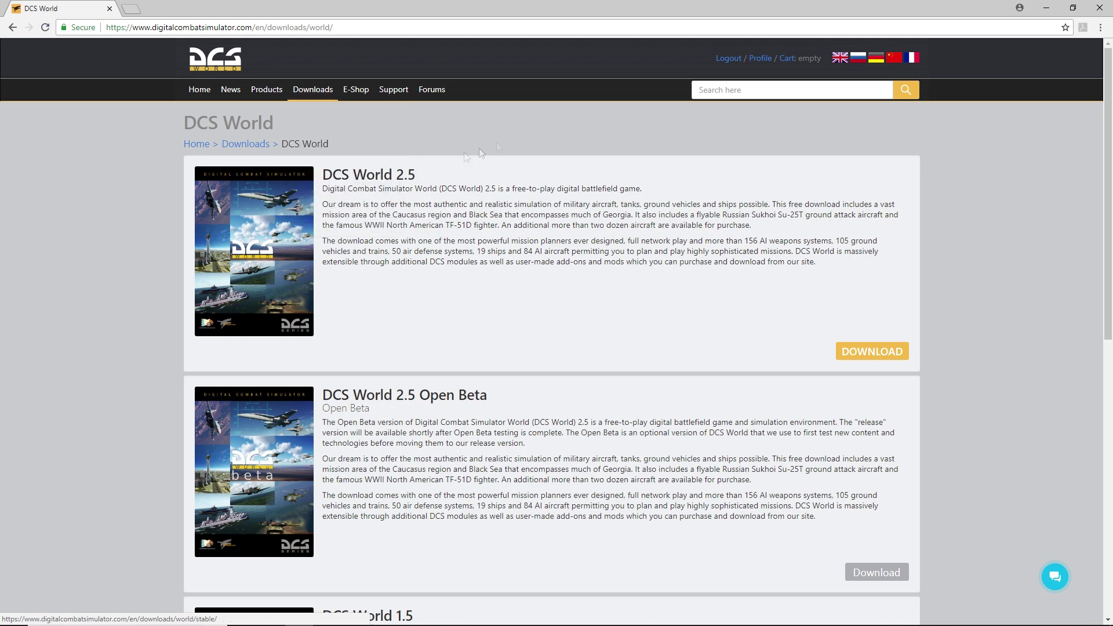
{"action": "left_click", "coordinate": [348, 155]}
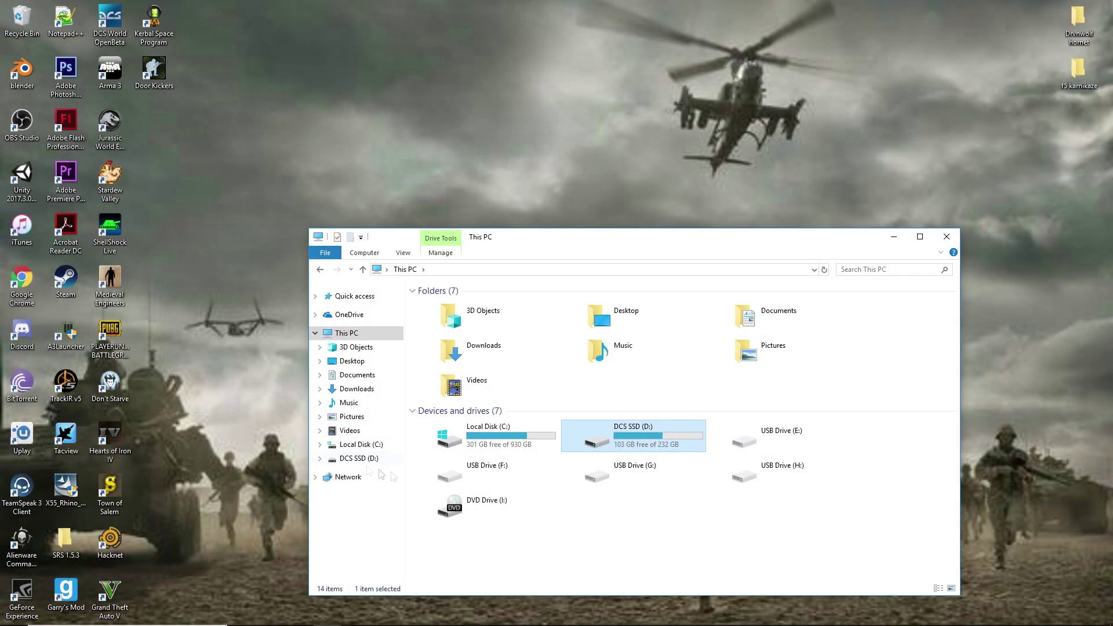
Browse to D:\DCS World OpenBeta\CoreMods\aircraft\F-5E\Liveries\F-5E-3 in File Explorer
{"action": "left_click", "coordinate": [371, 459]}
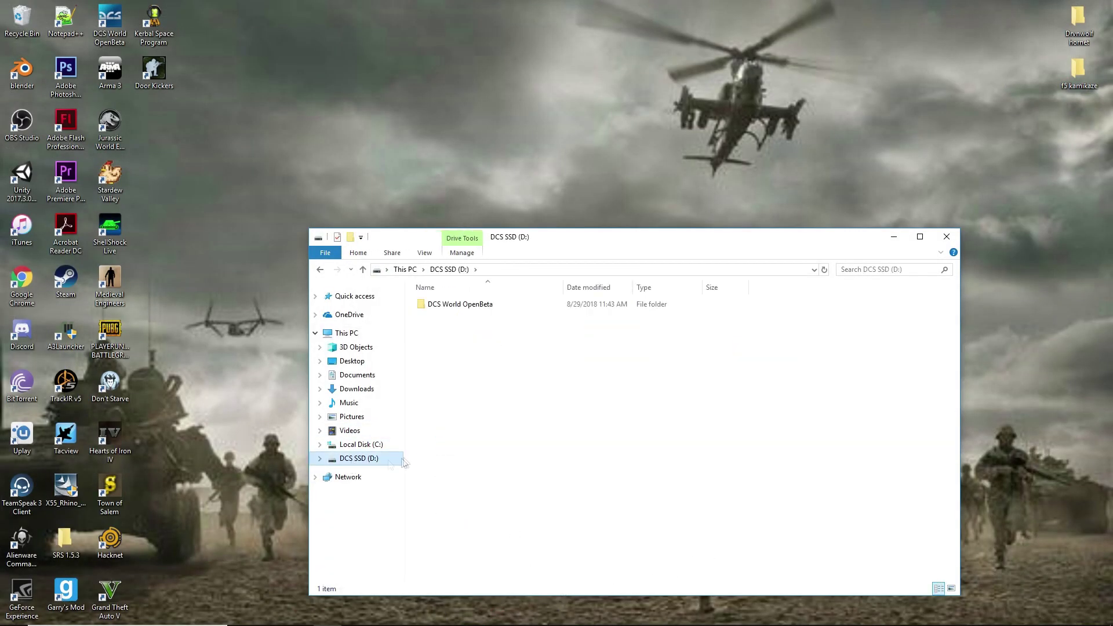
{"action": "double_click", "coordinate": [470, 307]}
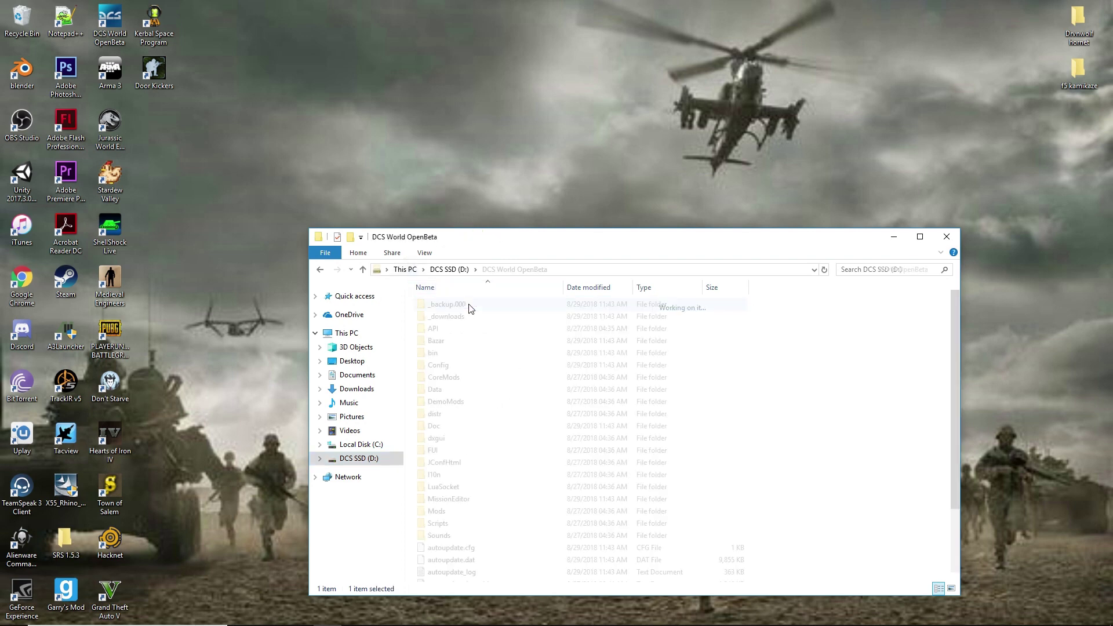
{"action": "double_click", "coordinate": [447, 377]}
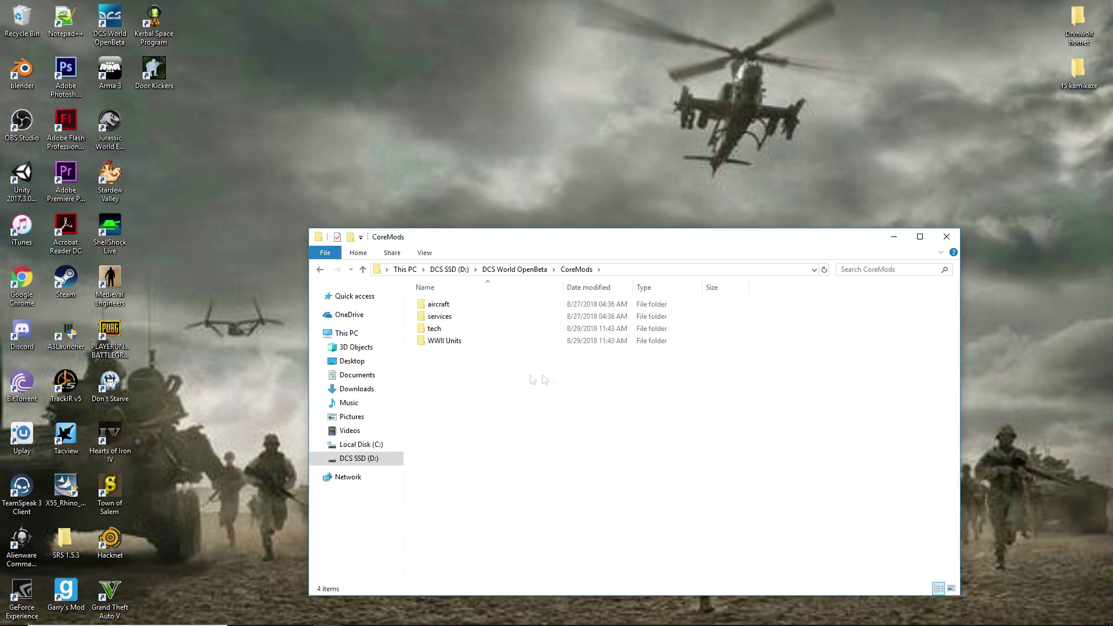
{"action": "double_click", "coordinate": [453, 306]}
{"action": "double_click", "coordinate": [446, 370]}
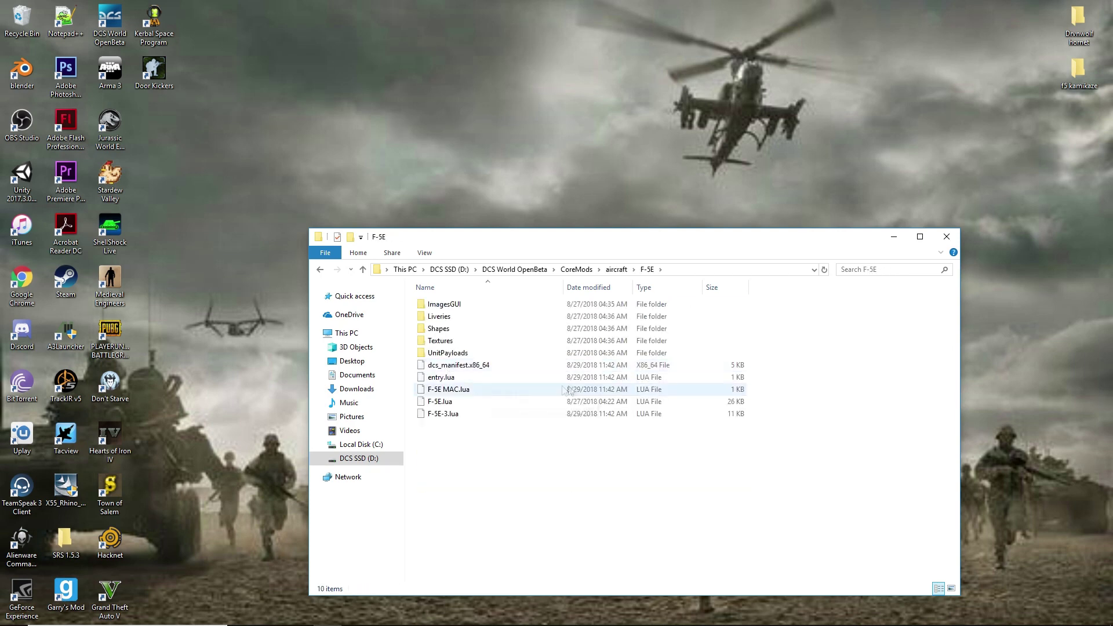
{"action": "double_click", "coordinate": [464, 321]}
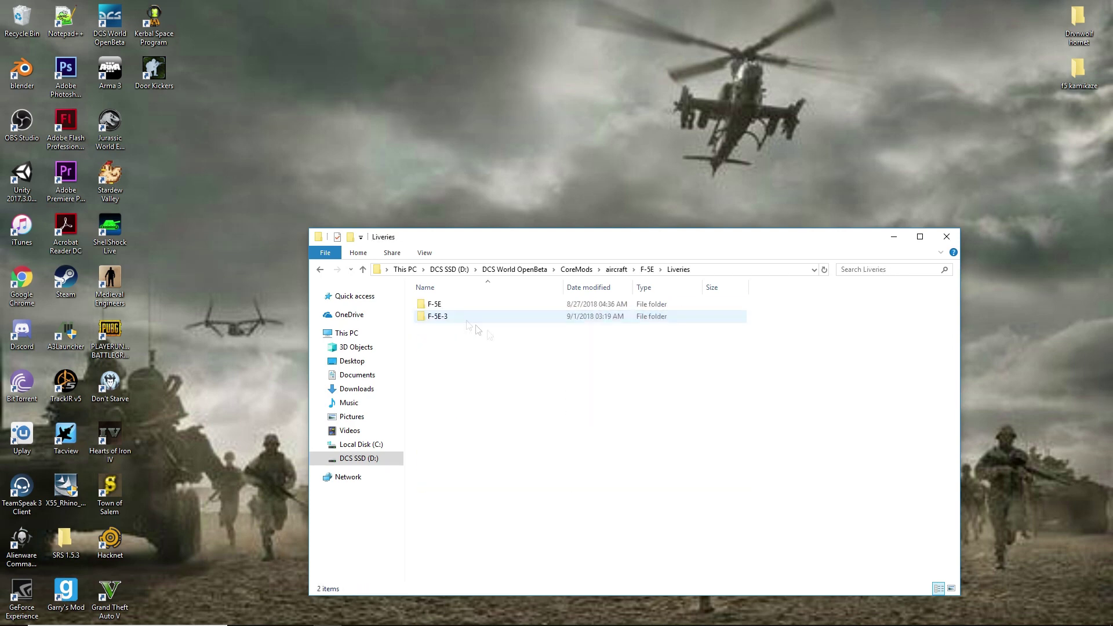
{"action": "double_click", "coordinate": [440, 318]}
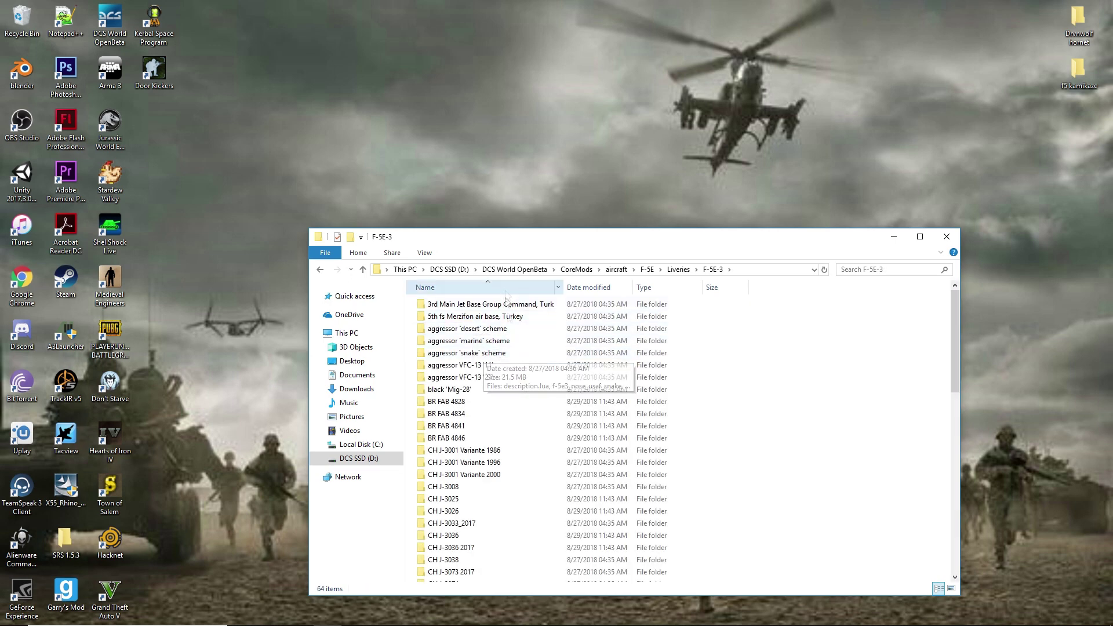
{"action": "scroll", "coordinate": [526, 359], "scroll_direction": "down", "scroll_amount": 5}
{"action": "scroll", "coordinate": [527, 360], "scroll_direction": "down", "scroll_amount": 8}
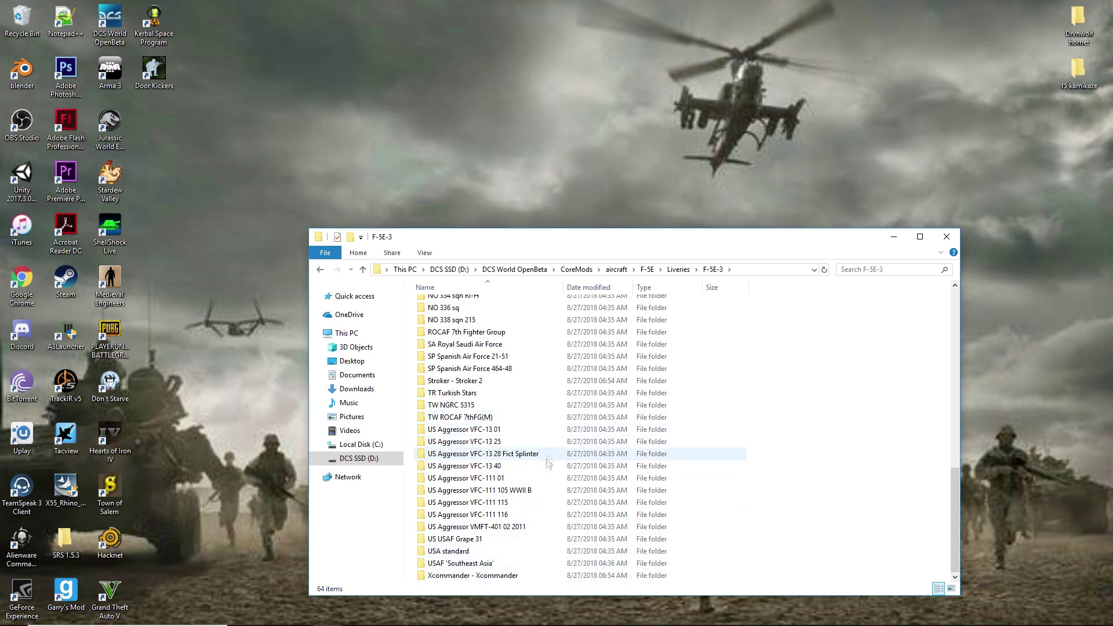
Copy the US Aggressor VFC-111 01 livery folder onto the desktop, then return to Photoshop
{"action": "double_click", "coordinate": [515, 482]}
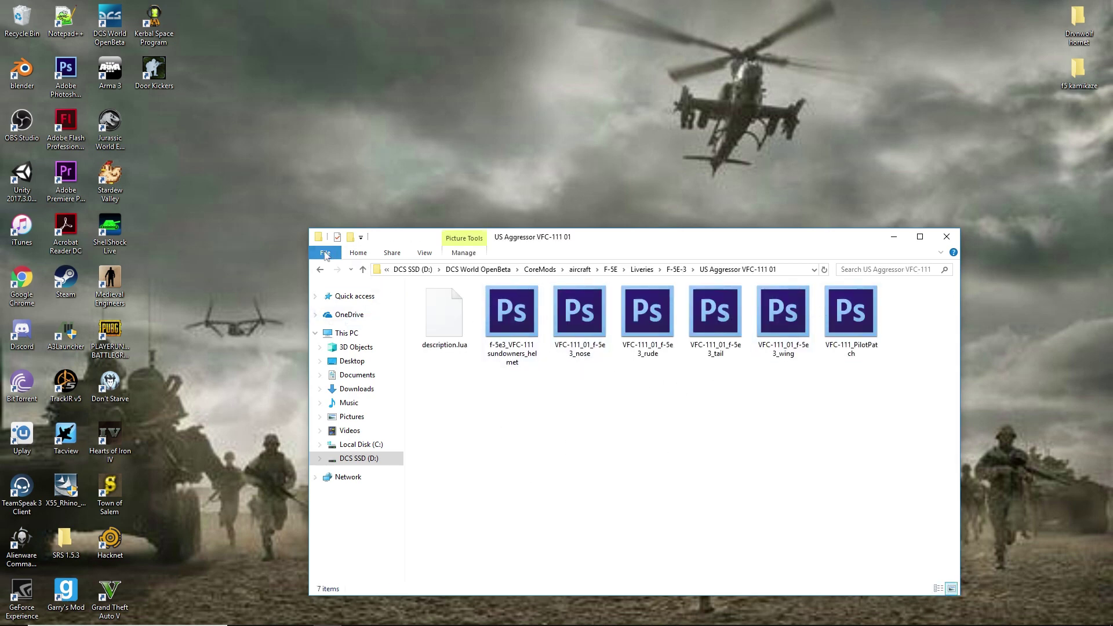
{"action": "left_click", "coordinate": [320, 269]}
{"action": "right_click", "coordinate": [463, 576]}
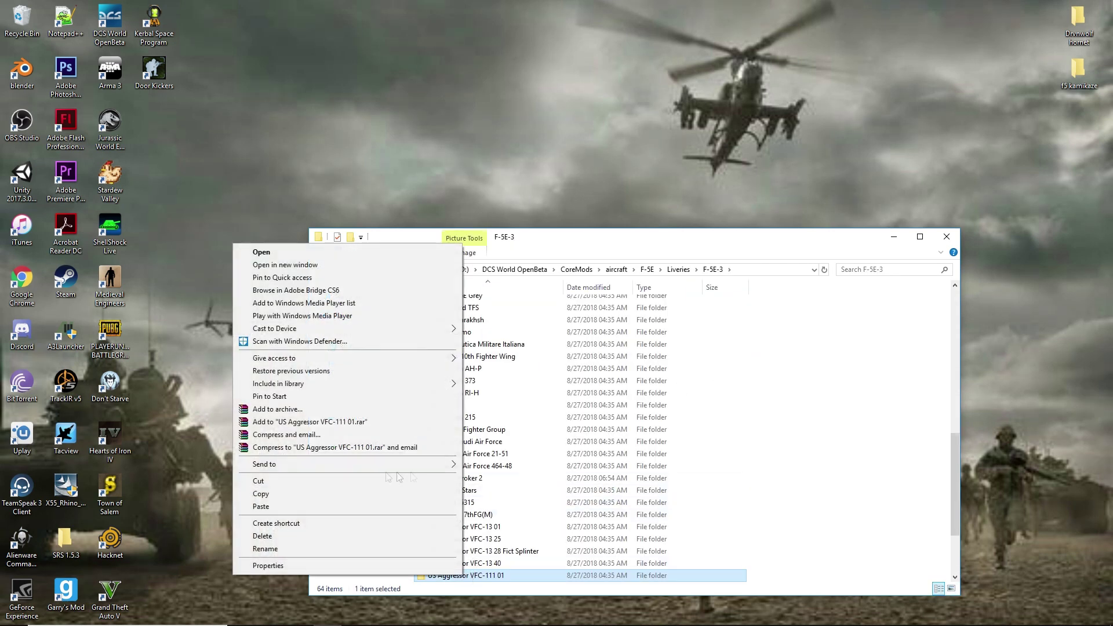
{"action": "left_click", "coordinate": [288, 497]}
{"action": "left_click", "coordinate": [1070, 124]}
{"action": "right_click", "coordinate": [1069, 123]}
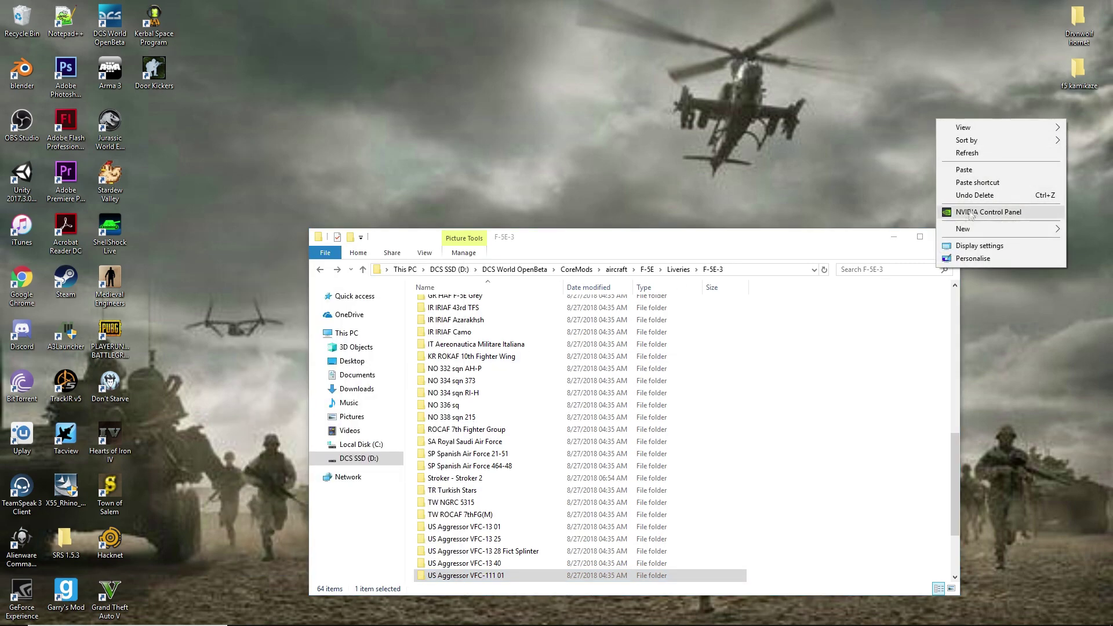
{"action": "left_click", "coordinate": [981, 167]}
{"action": "left_click", "coordinate": [458, 615]}
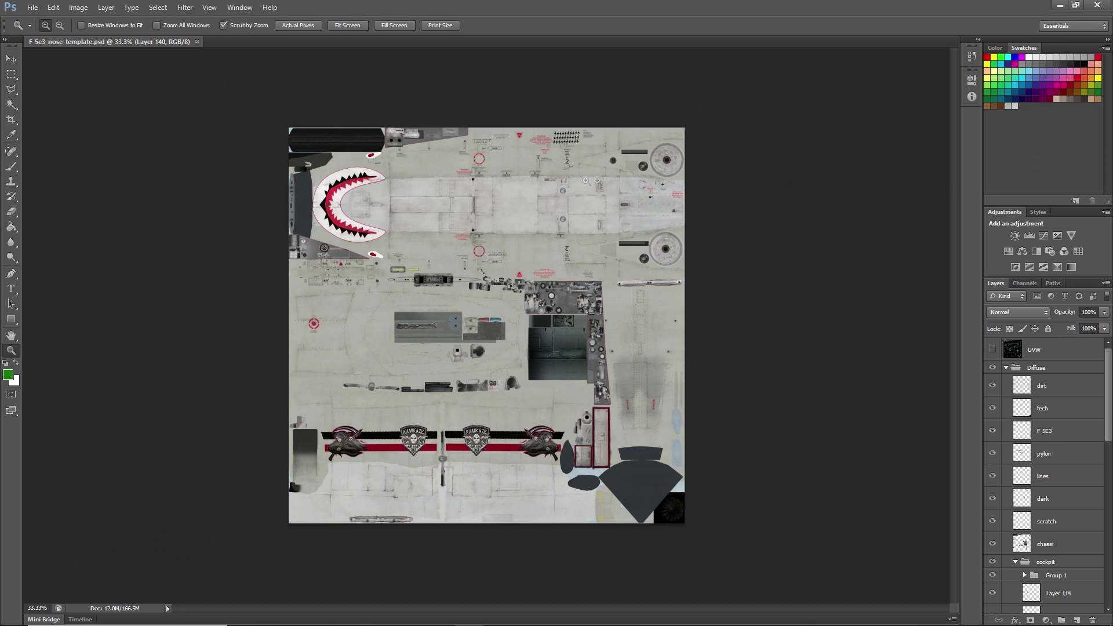
{"action": "left_click", "coordinate": [1060, 5]}
{"action": "left_click", "coordinate": [469, 614]}
{"action": "left_click", "coordinate": [33, 7]}
{"action": "mouse_move", "coordinate": [79, 7]}
{"action": "mouse_move", "coordinate": [32, 7]}
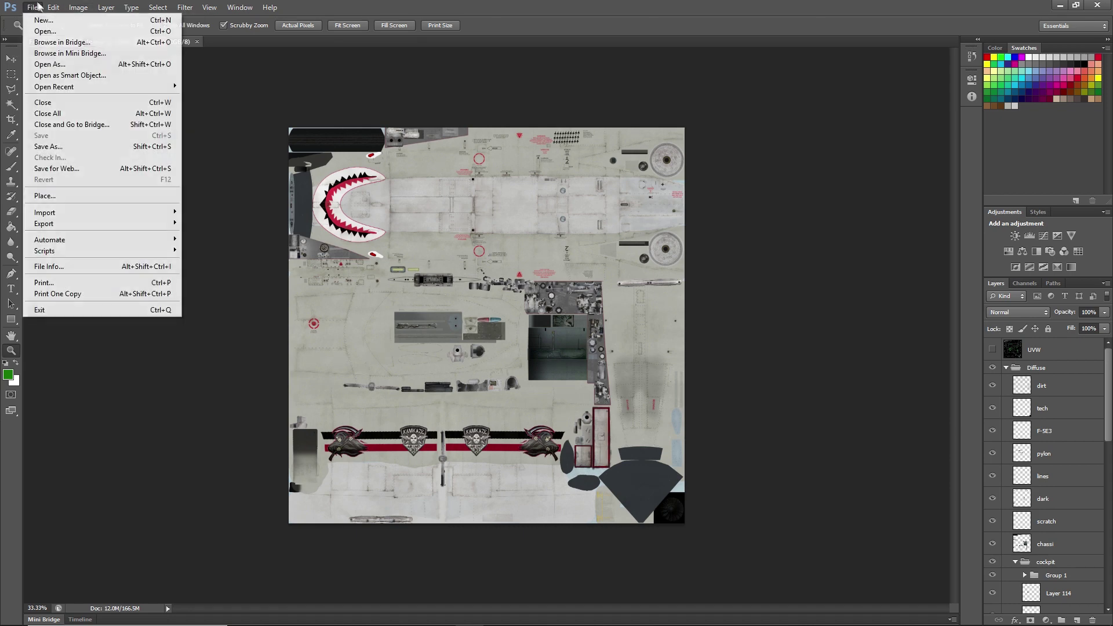
{"action": "left_click", "coordinate": [119, 147]}
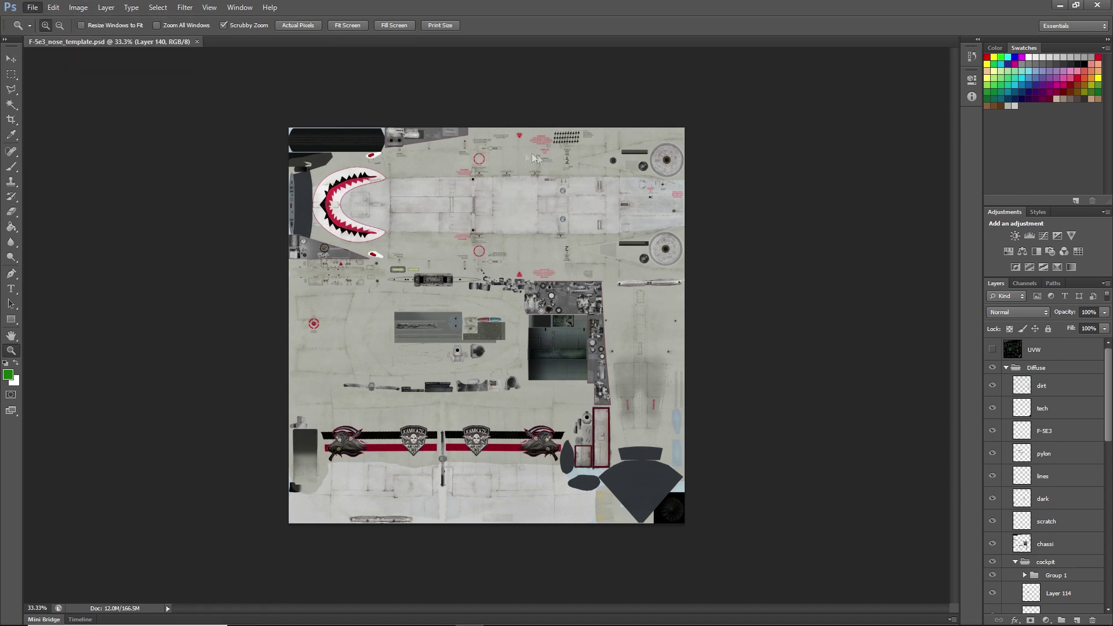
{"action": "left_click", "coordinate": [603, 335]}
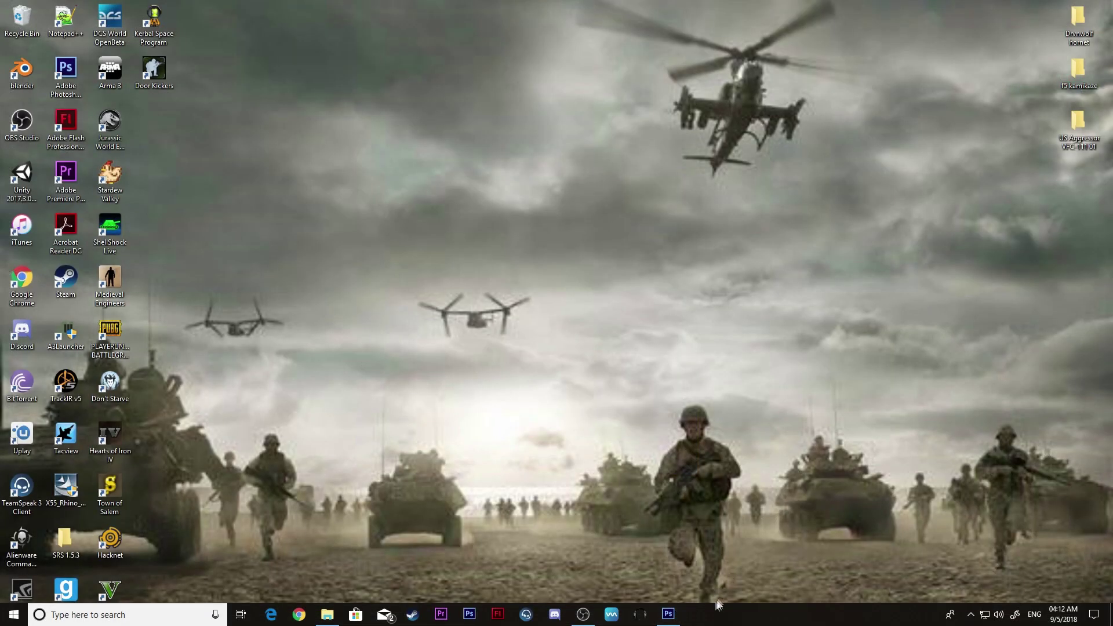
{"action": "left_click", "coordinate": [668, 614]}
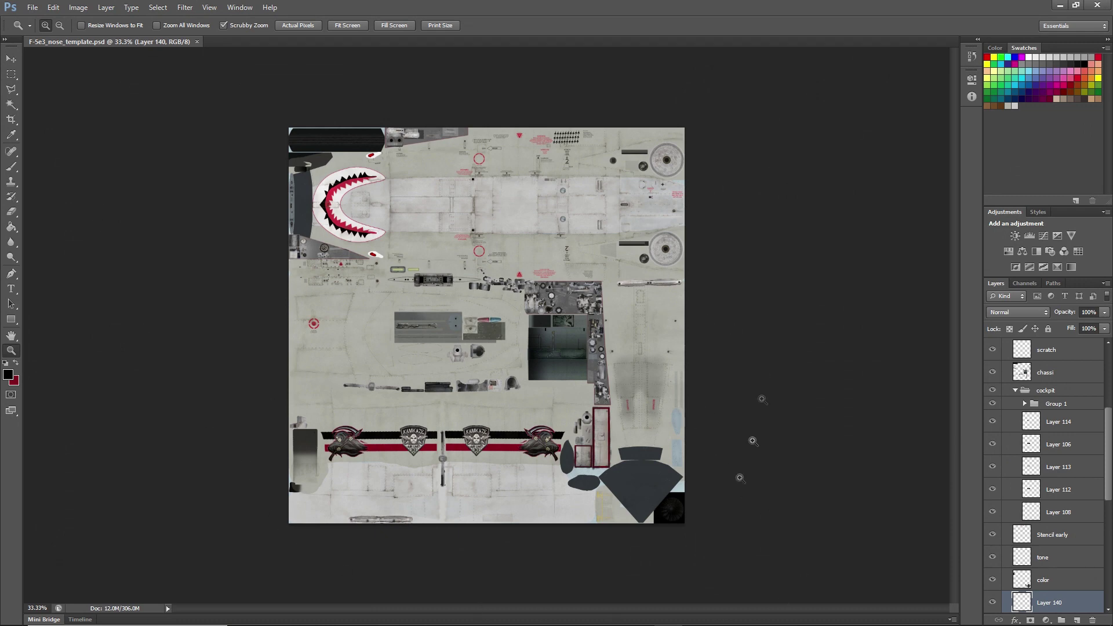
{"action": "scroll", "coordinate": [1051, 385], "scroll_direction": "down", "scroll_amount": 1}
{"action": "scroll", "coordinate": [1050, 386], "scroll_direction": "down", "scroll_amount": 6}
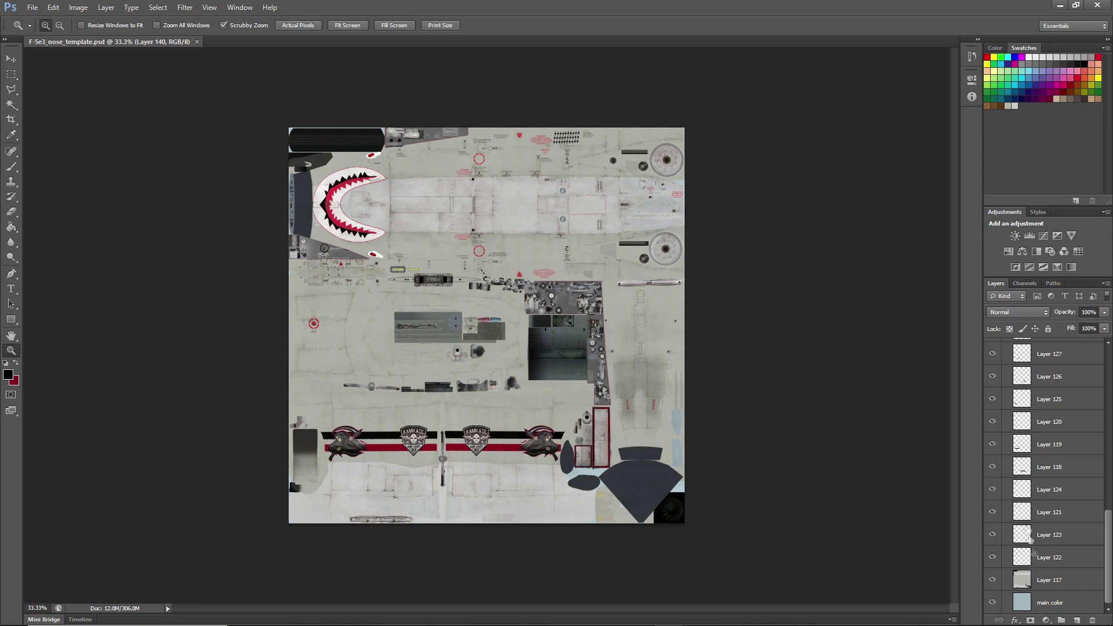
{"action": "scroll", "coordinate": [1073, 420], "scroll_direction": "up", "scroll_amount": 3}
{"action": "scroll", "coordinate": [1072, 440], "scroll_direction": "up", "scroll_amount": 8}
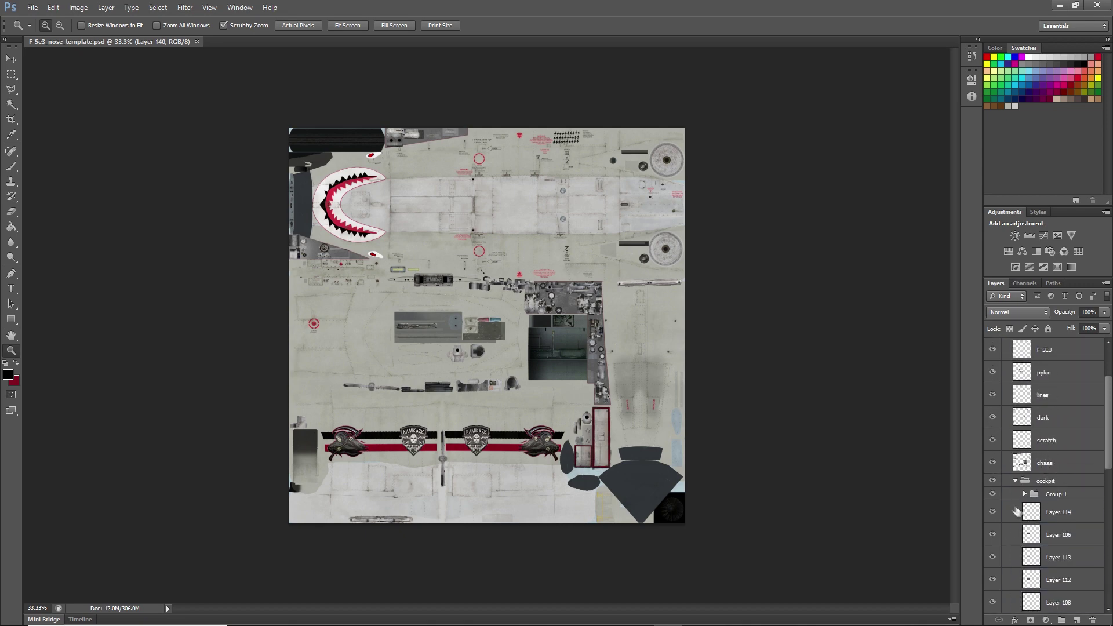
{"action": "left_click", "coordinate": [1016, 482]}
{"action": "left_click", "coordinate": [1016, 482]}
{"action": "left_click", "coordinate": [992, 480]}
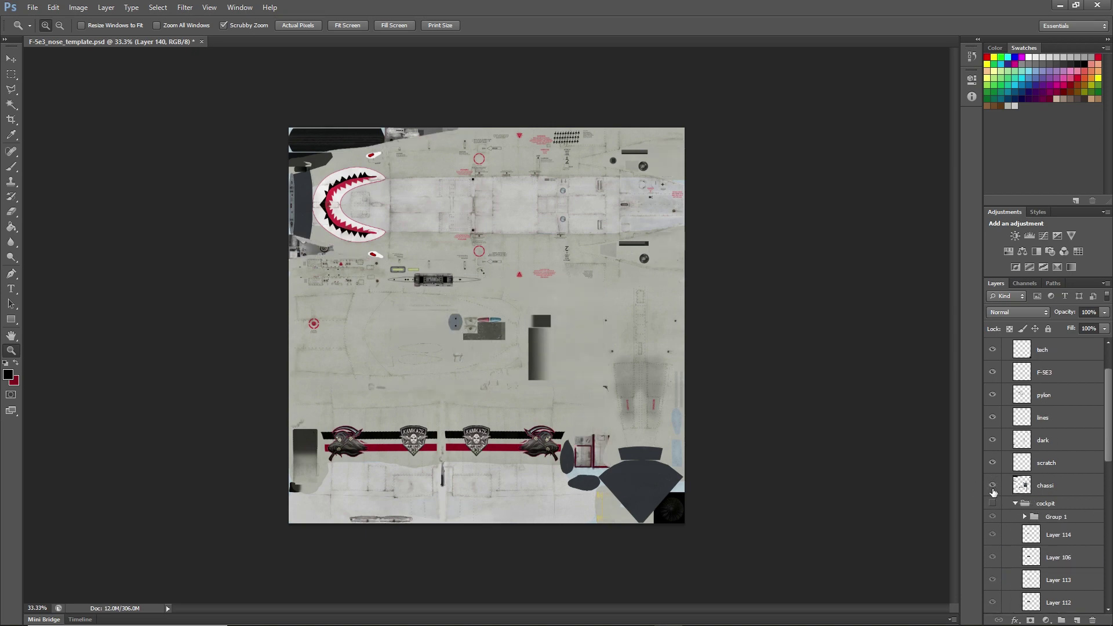
{"action": "left_click", "coordinate": [992, 503]}
{"action": "scroll", "coordinate": [1023, 510], "scroll_direction": "up", "scroll_amount": 1}
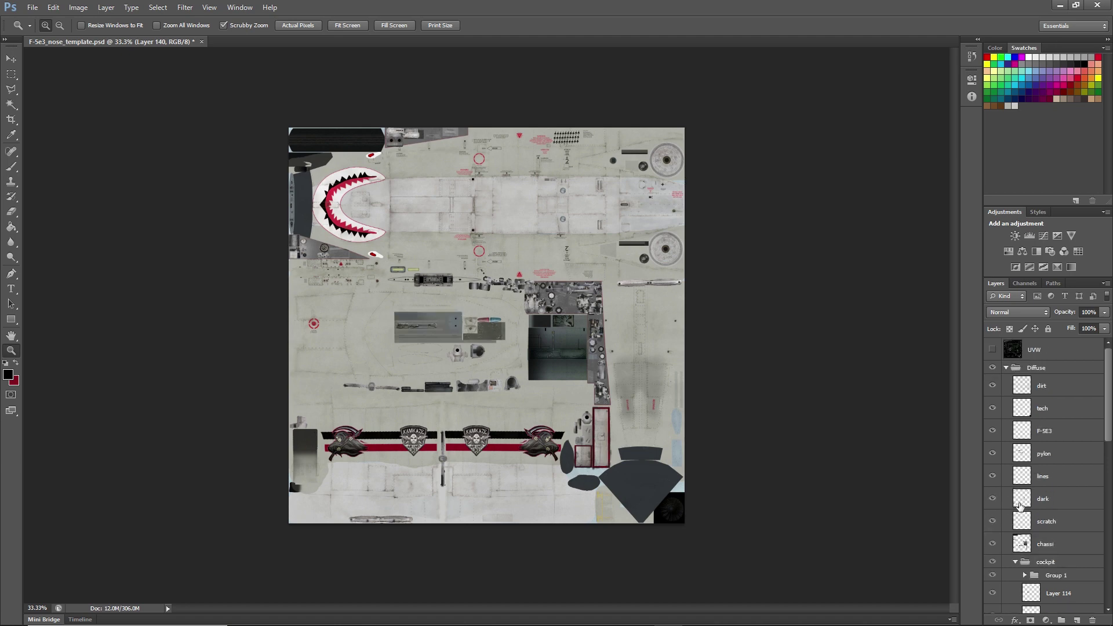
{"action": "left_click", "coordinate": [992, 351]}
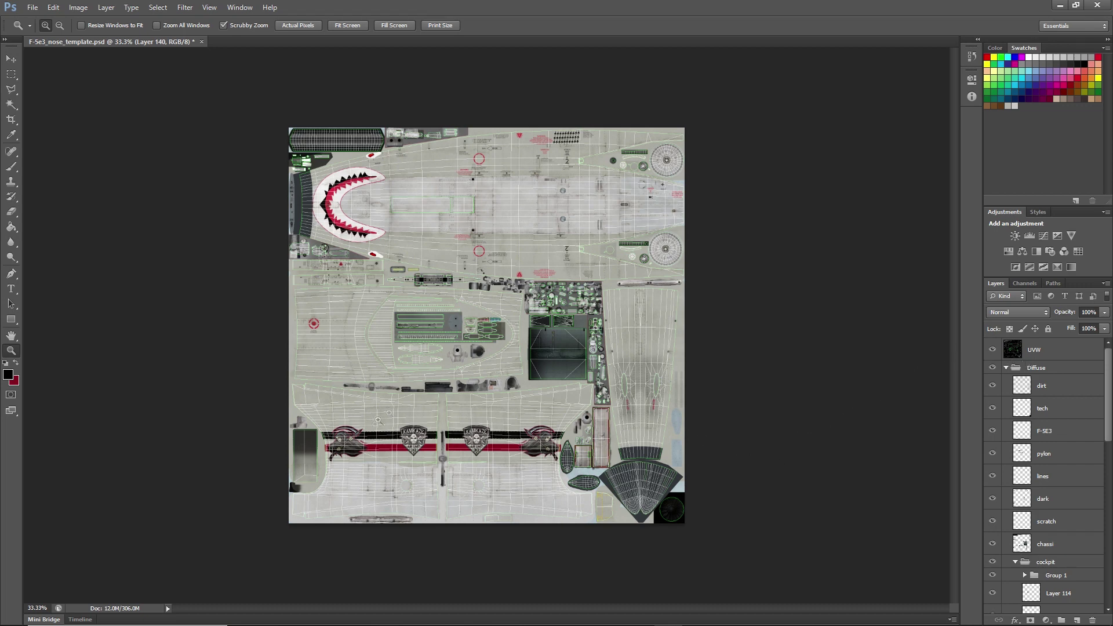
{"action": "left_click", "coordinate": [992, 350]}
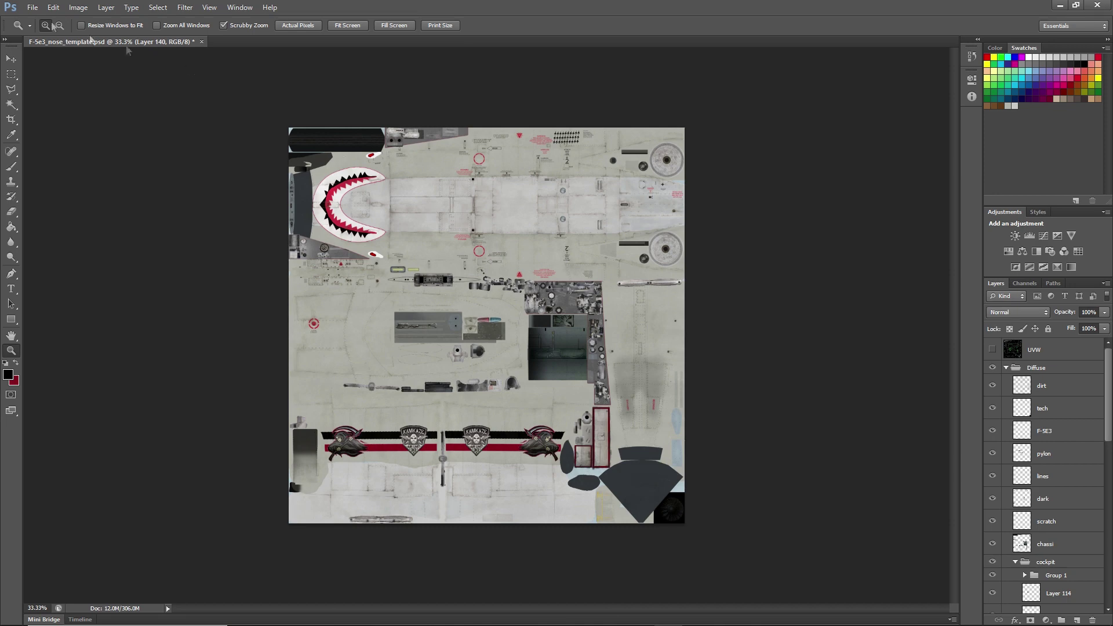
Start a Save As in D3D/DDS format targeting the US Aggressor VFC-111 01 folder
{"action": "left_click", "coordinate": [32, 8]}
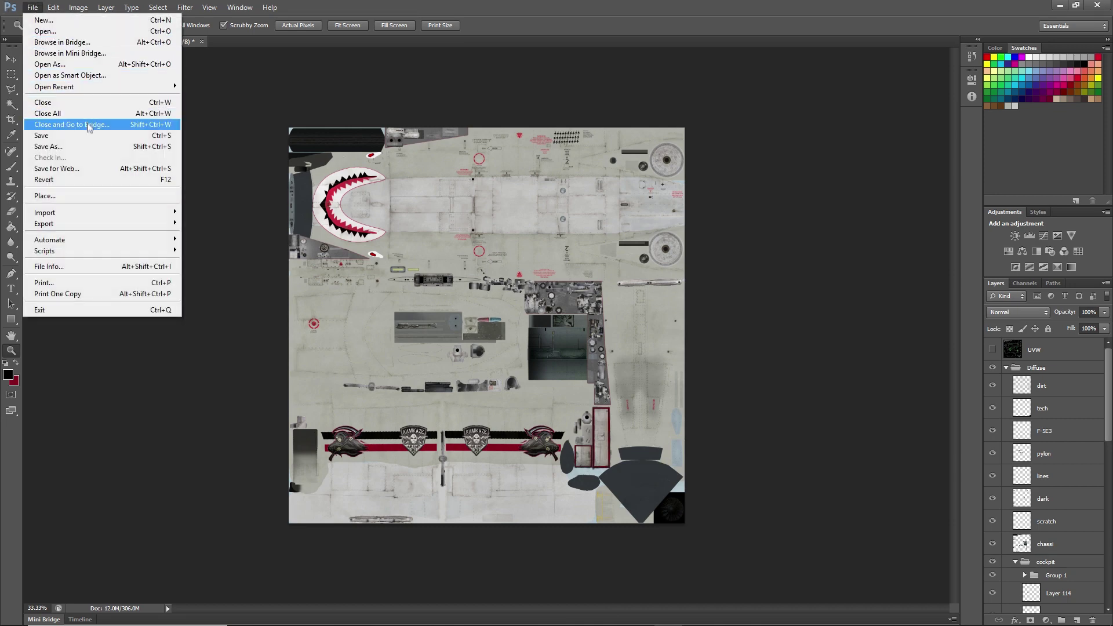
{"action": "left_click", "coordinate": [90, 147]}
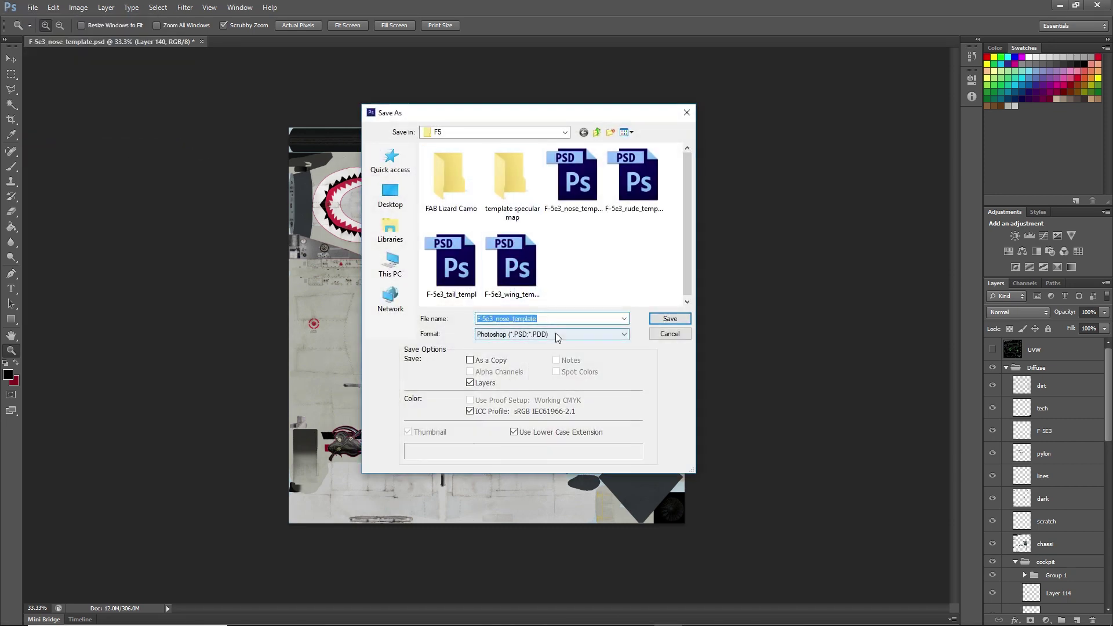
{"action": "left_click", "coordinate": [555, 334]}
{"action": "left_click", "coordinate": [562, 375]}
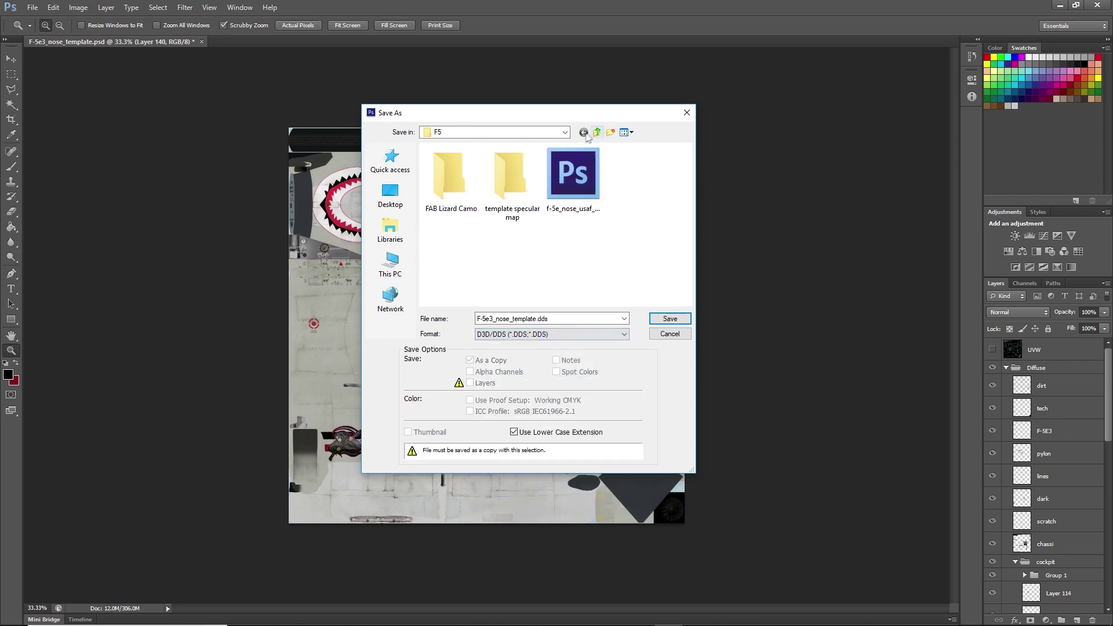
{"action": "left_click", "coordinate": [562, 133]}
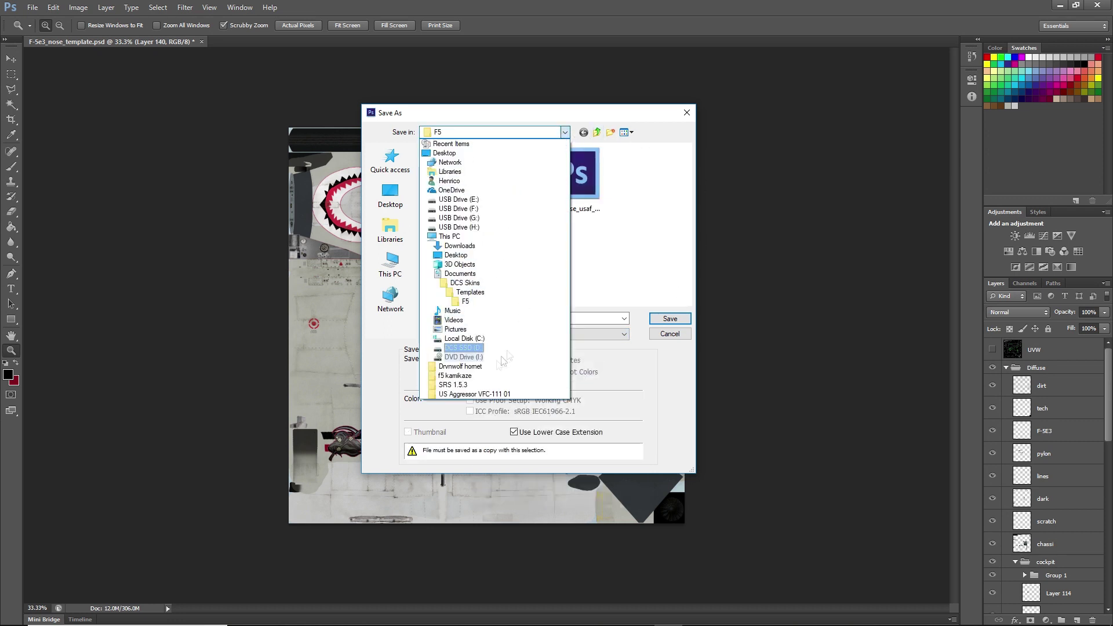
{"action": "left_click", "coordinate": [474, 394]}
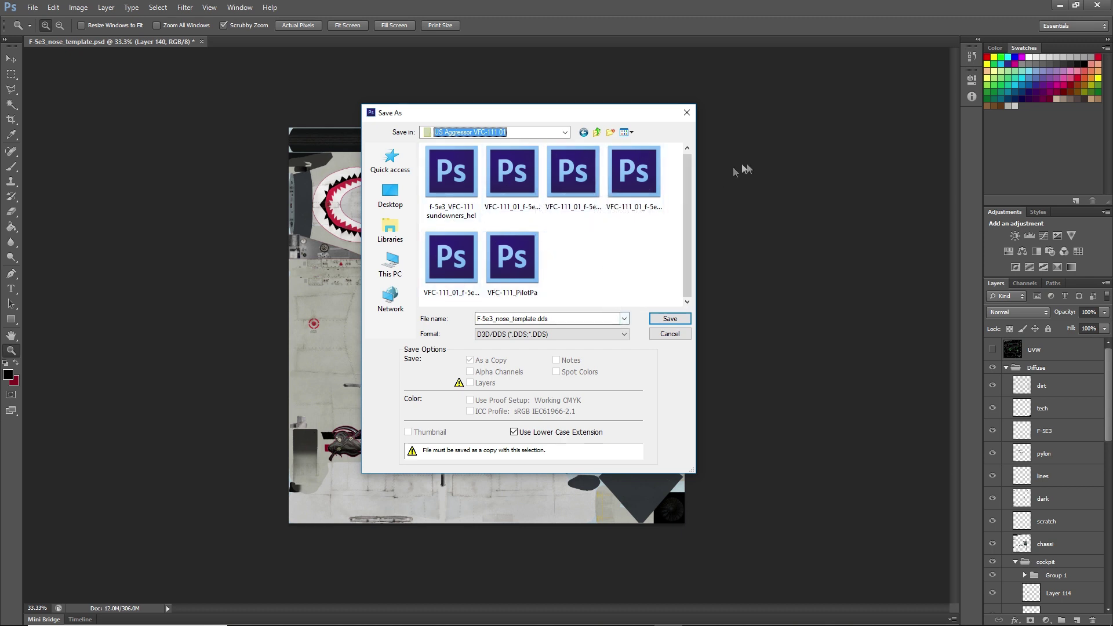
Overwrite VFC-111_01_f-5e3_nose with a DXT5-compressed DDS export
{"action": "left_click", "coordinate": [505, 185]}
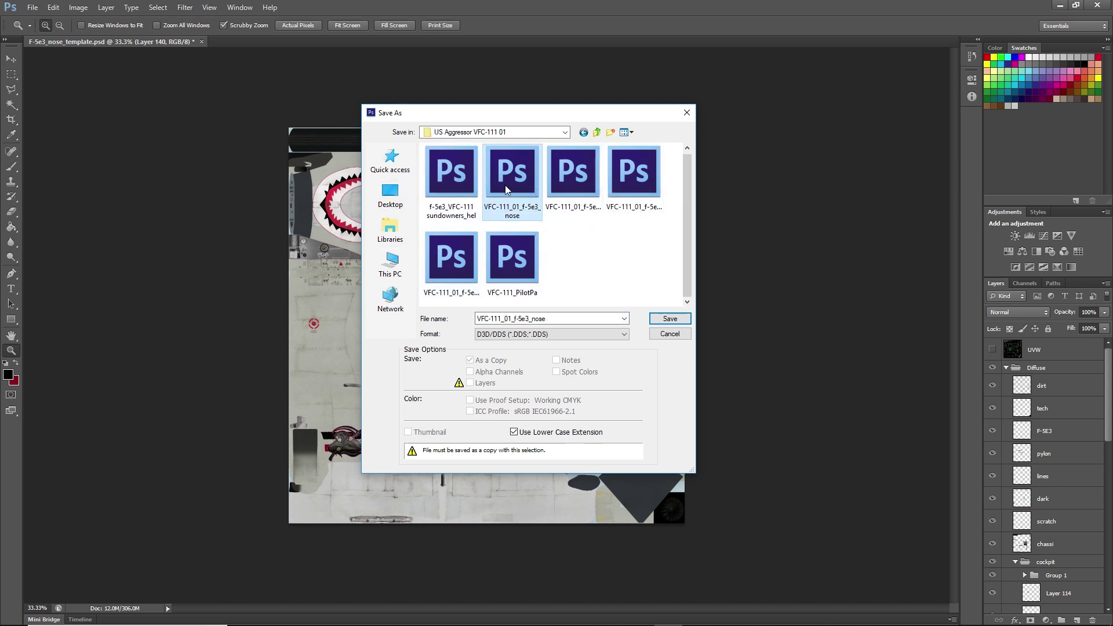
{"action": "left_click", "coordinate": [670, 318]}
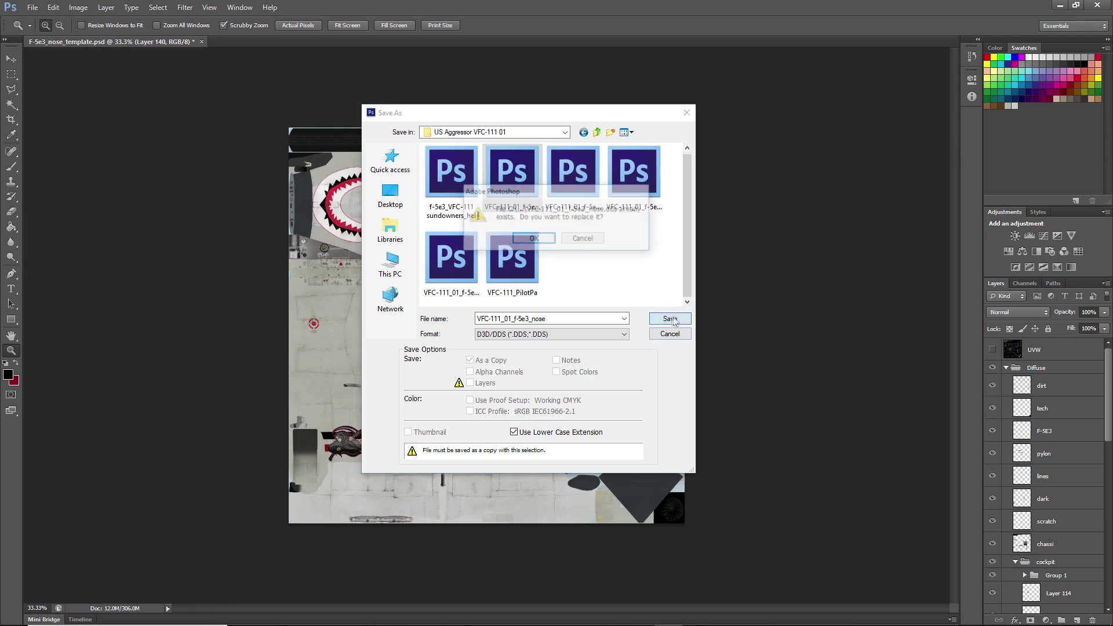
{"action": "left_click", "coordinate": [533, 239]}
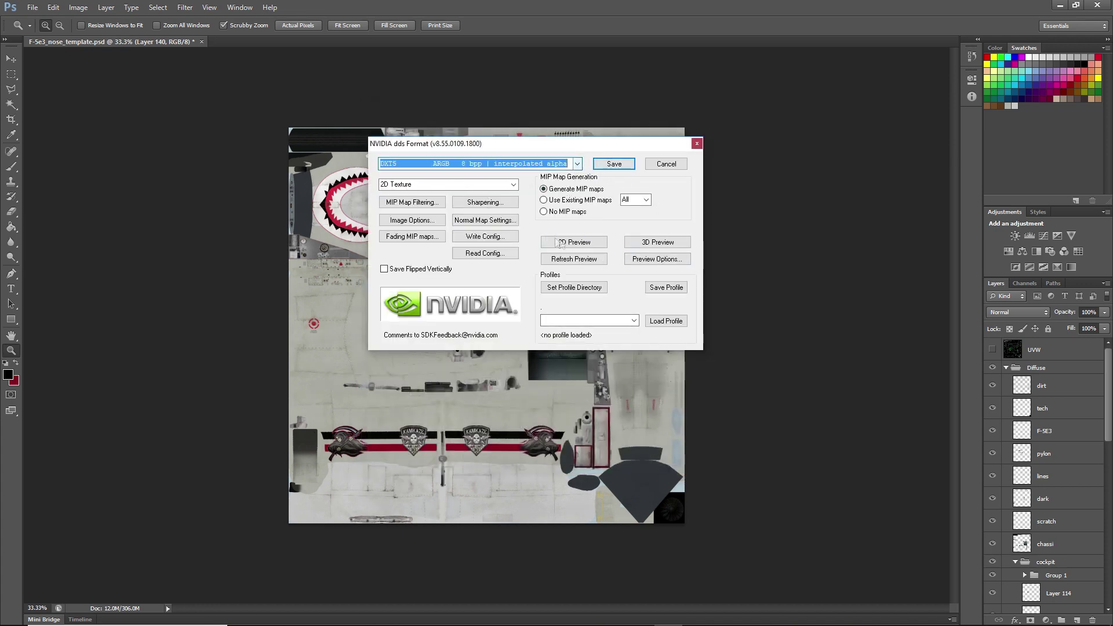
{"action": "left_click", "coordinate": [578, 164]}
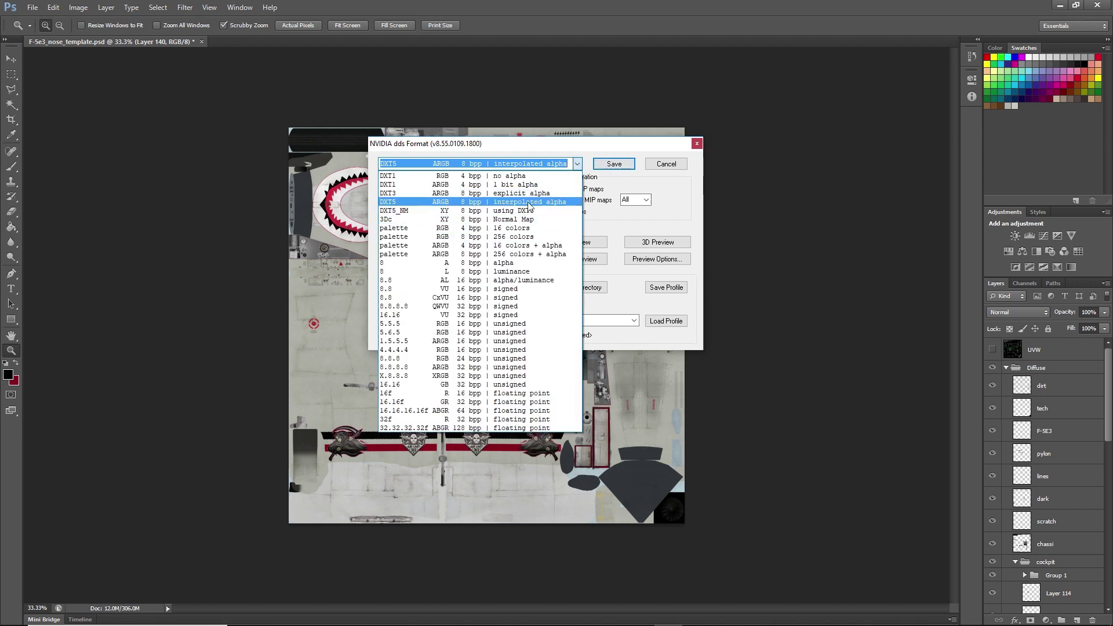
{"action": "left_click", "coordinate": [562, 204]}
{"action": "left_click", "coordinate": [619, 166]}
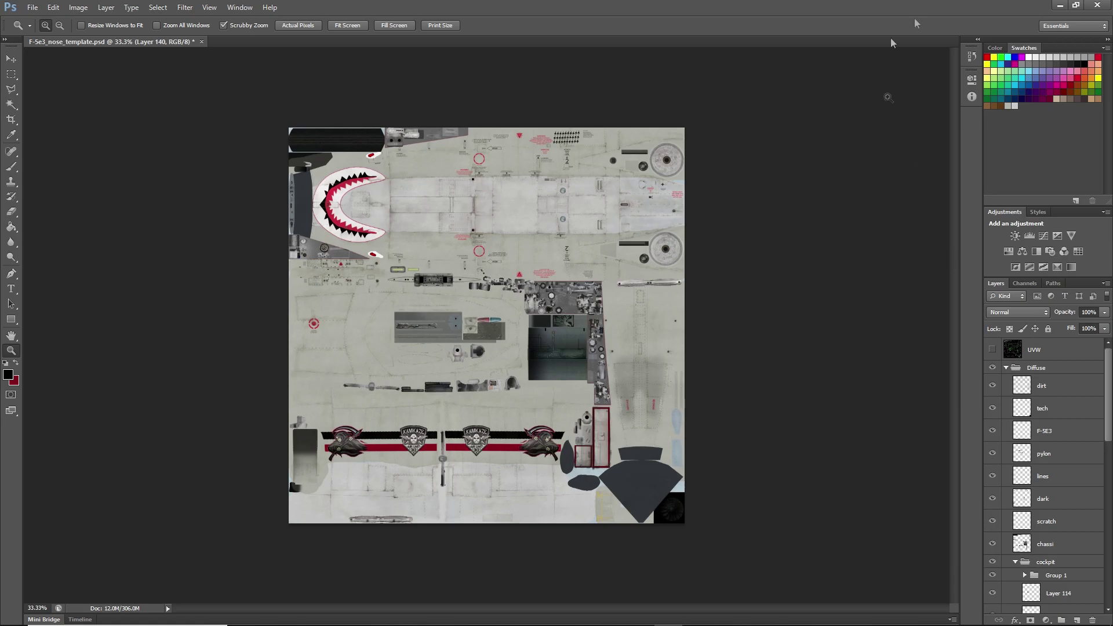
Open the desktop US Aggressor VFC-111 01 folder and look over its texture files
{"action": "left_click", "coordinate": [1057, 5]}
{"action": "double_click", "coordinate": [1079, 125]}
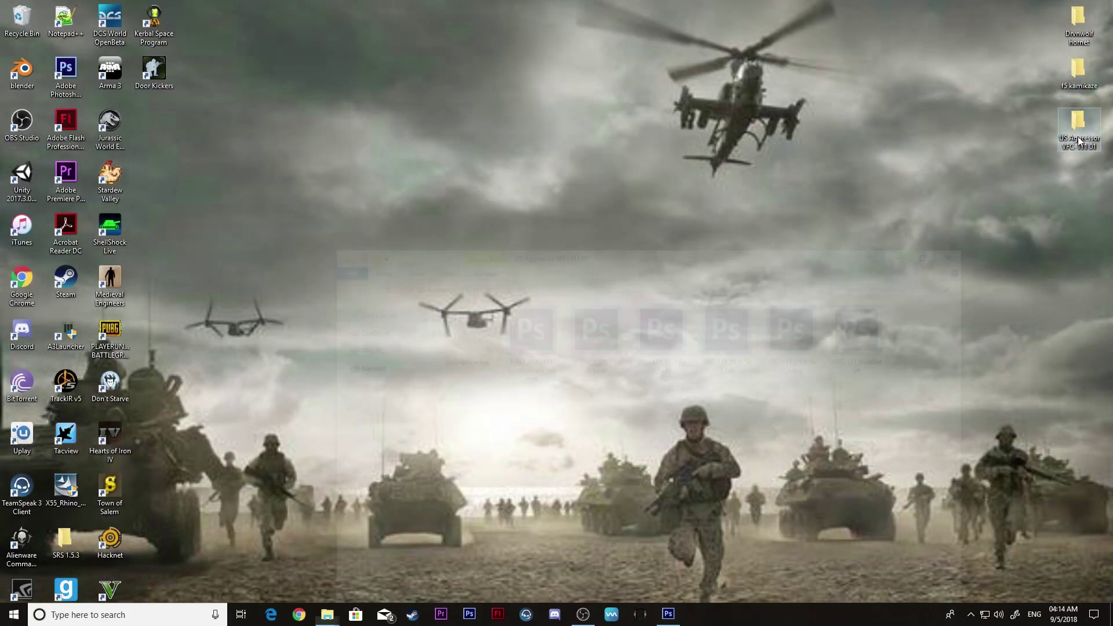
{"action": "left_click", "coordinate": [599, 331]}
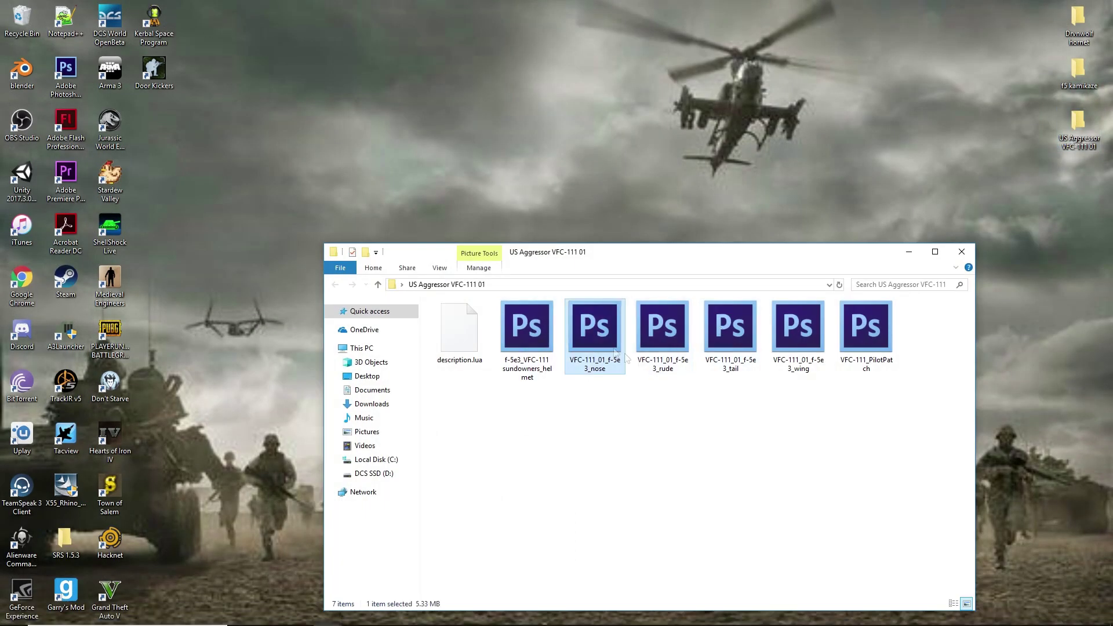
{"action": "left_click", "coordinate": [679, 357]}
{"action": "left_click", "coordinate": [731, 333]}
{"action": "left_click", "coordinate": [803, 339]}
{"action": "left_click", "coordinate": [866, 333]}
{"action": "left_click", "coordinate": [519, 329]}
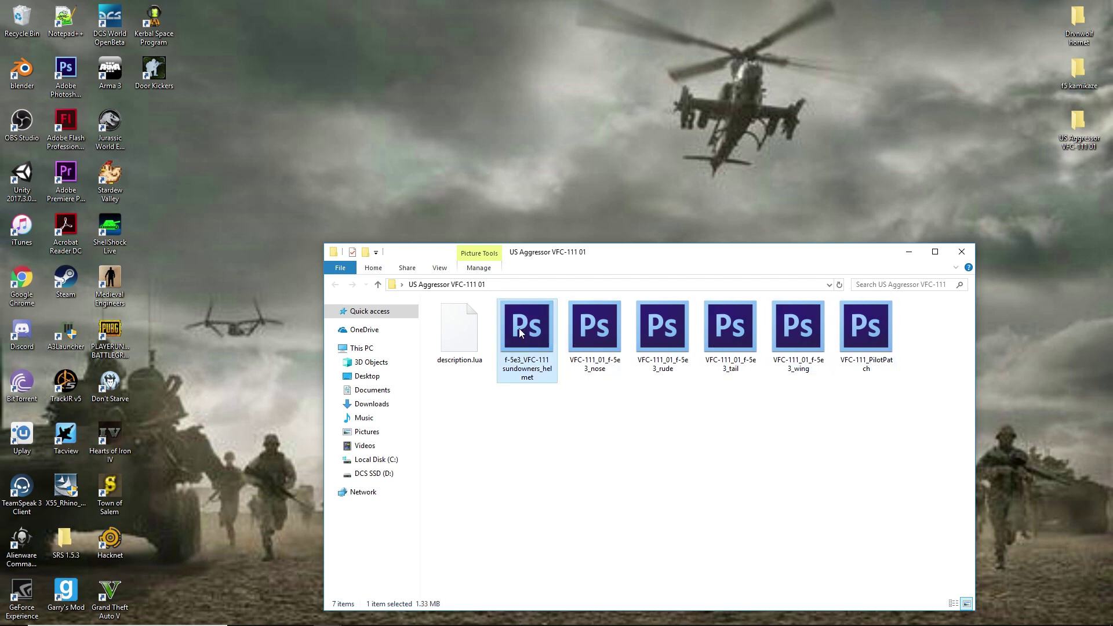
Open description.lua in Notepad++ via Edit with Notepad++
{"action": "left_click", "coordinate": [461, 334]}
{"action": "right_click", "coordinate": [465, 338]}
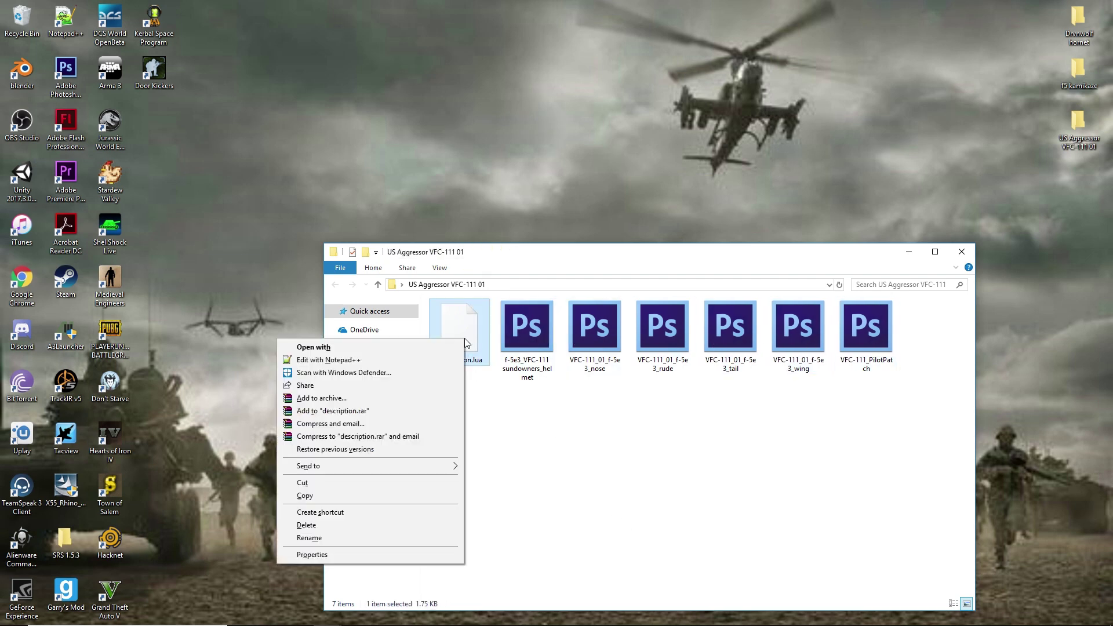
{"action": "left_click", "coordinate": [492, 436]}
{"action": "left_click", "coordinate": [464, 339]}
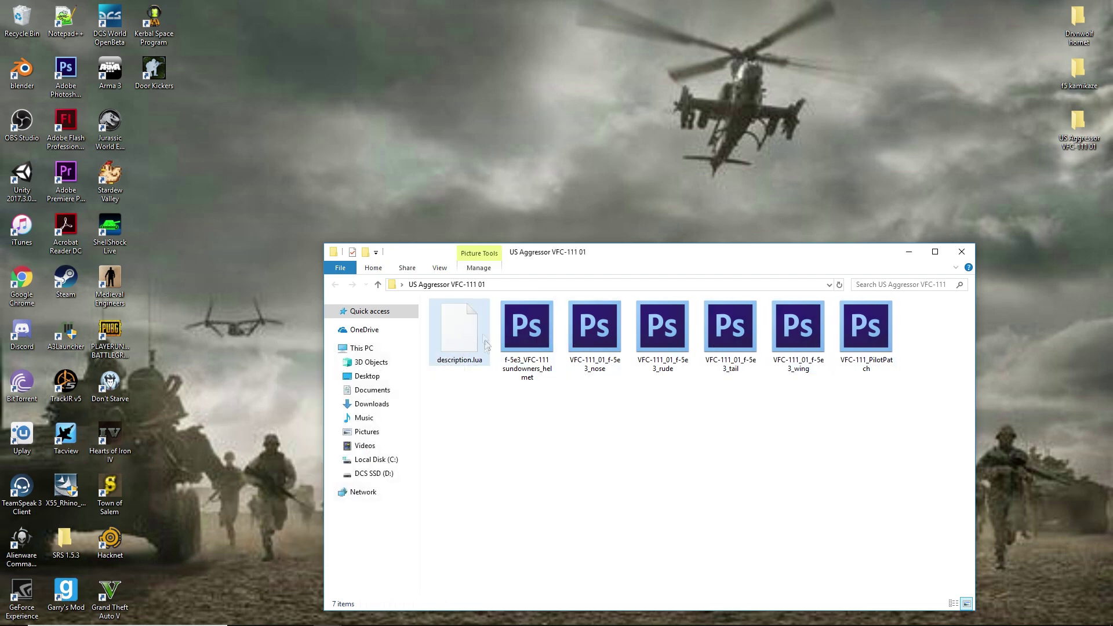
{"action": "right_click", "coordinate": [472, 338]}
{"action": "left_click", "coordinate": [384, 358]}
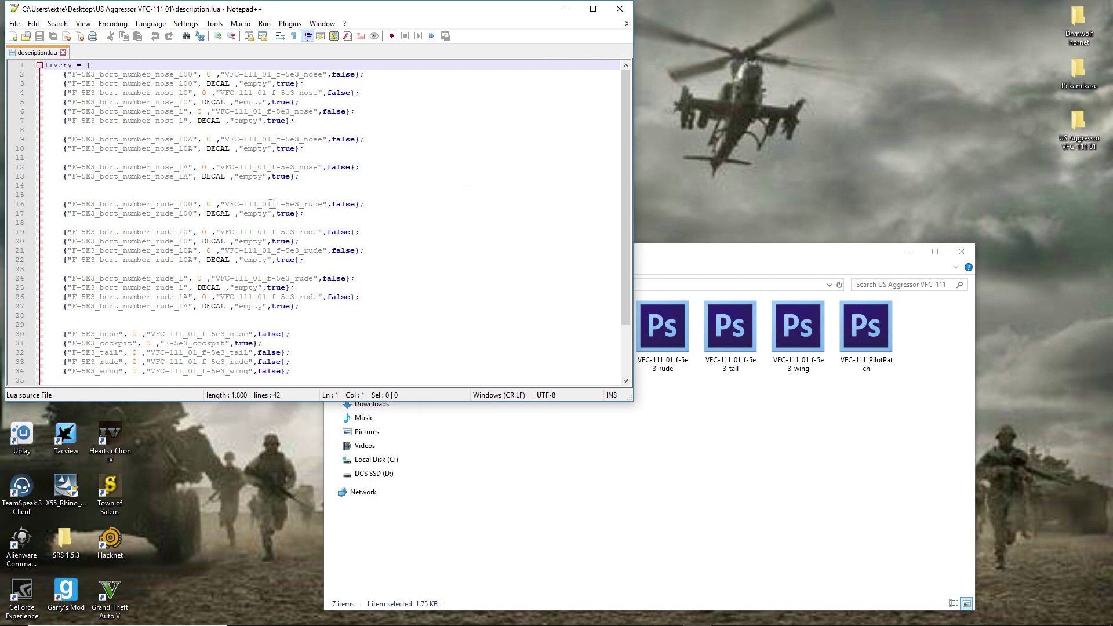
Replace 'Sundowners VFC-111 01' with 'Video Example' on the description.lua name line
{"action": "scroll", "coordinate": [271, 203], "scroll_direction": "down", "scroll_amount": 3}
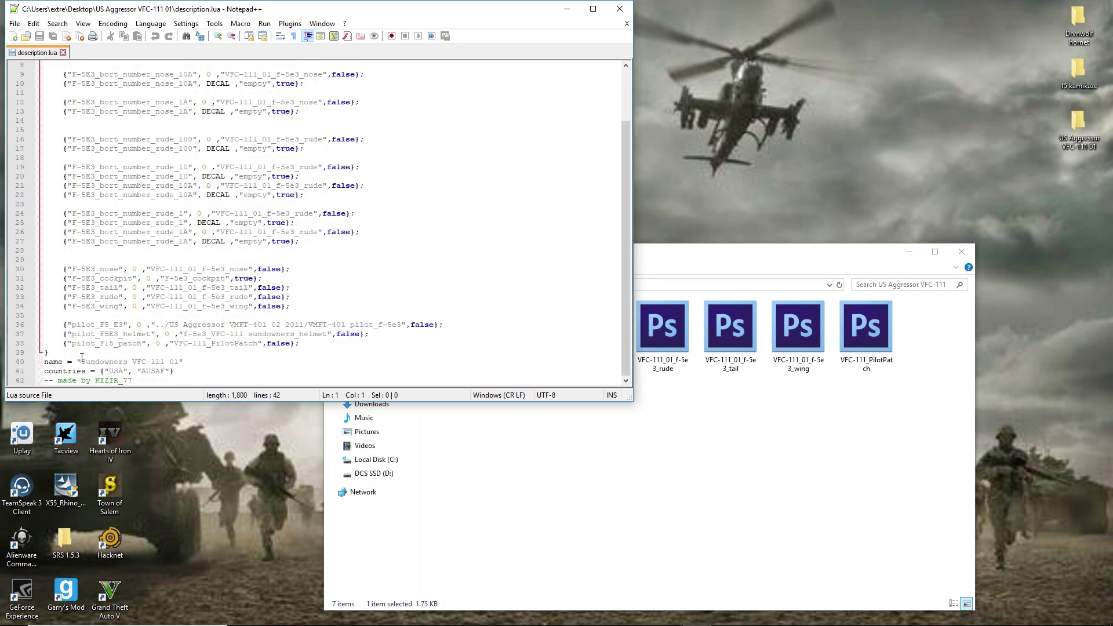
{"action": "left_click_drag", "start_coordinate": [82, 361], "coordinate": [180, 362]}
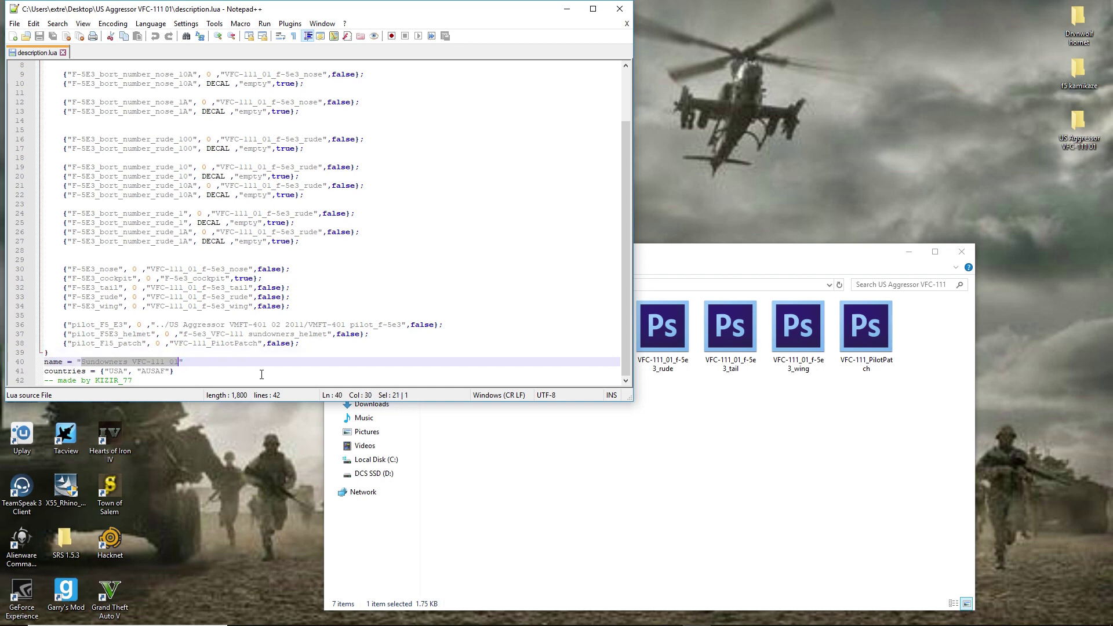
{"action": "type", "text": "Video Example"}
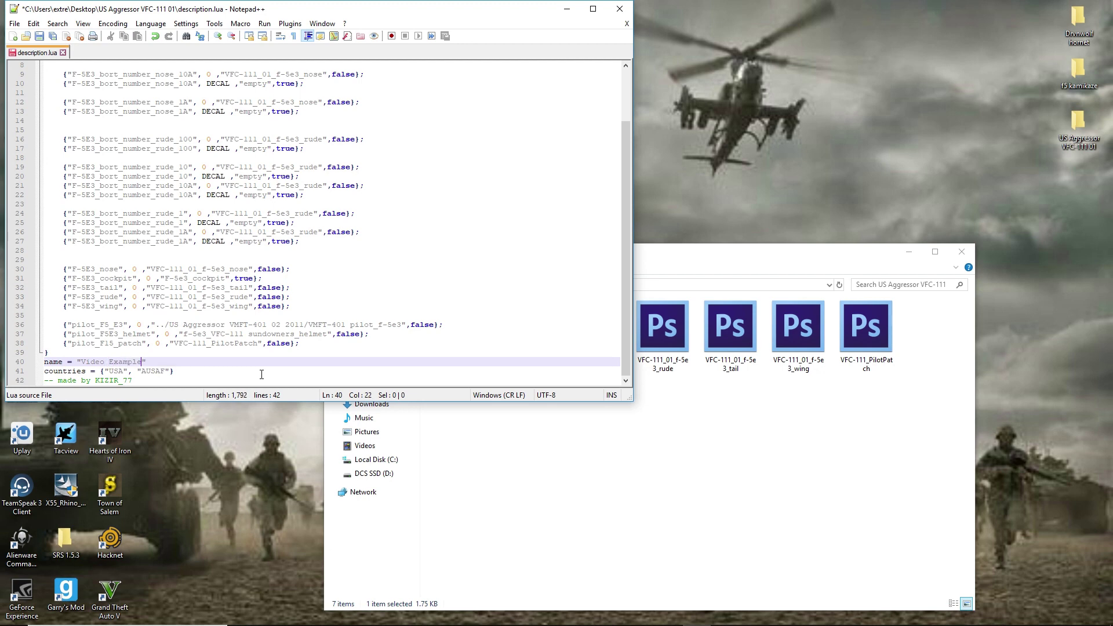
{"action": "left_click", "coordinate": [443, 314]}
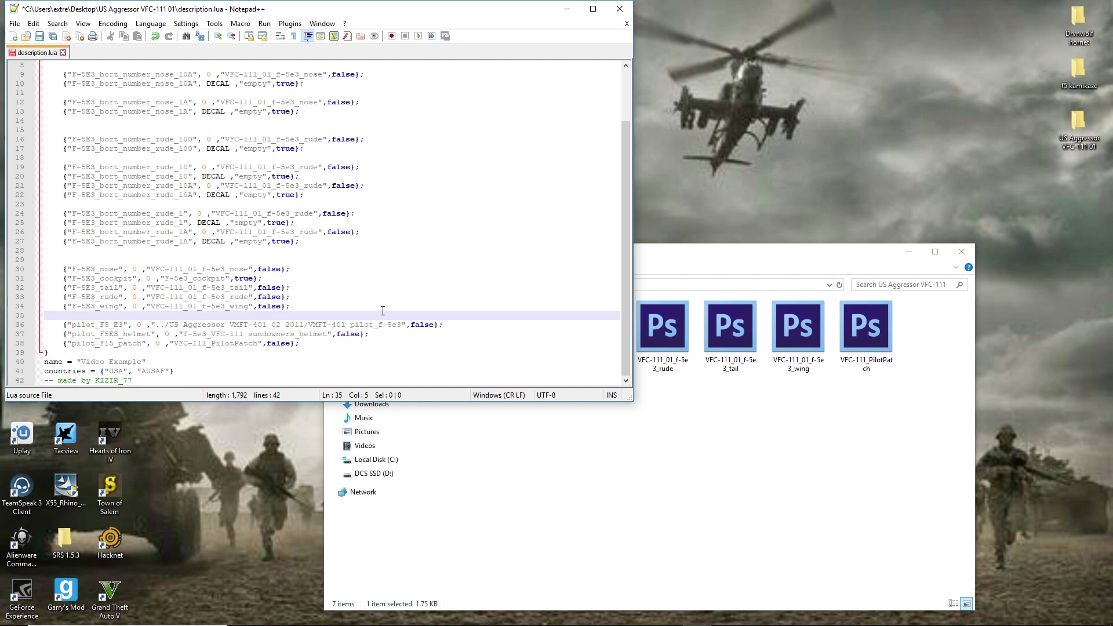
Rename the desktop livery folder to 'Video Example'
{"action": "left_click", "coordinate": [567, 8]}
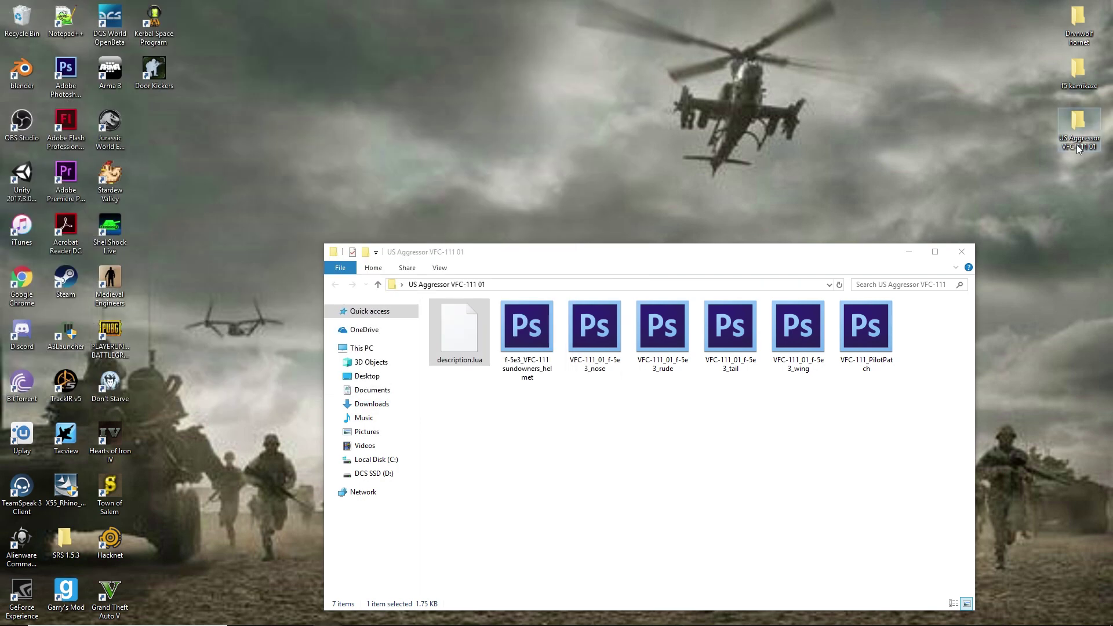
{"action": "right_click", "coordinate": [1076, 146]}
{"action": "left_click", "coordinate": [893, 437]}
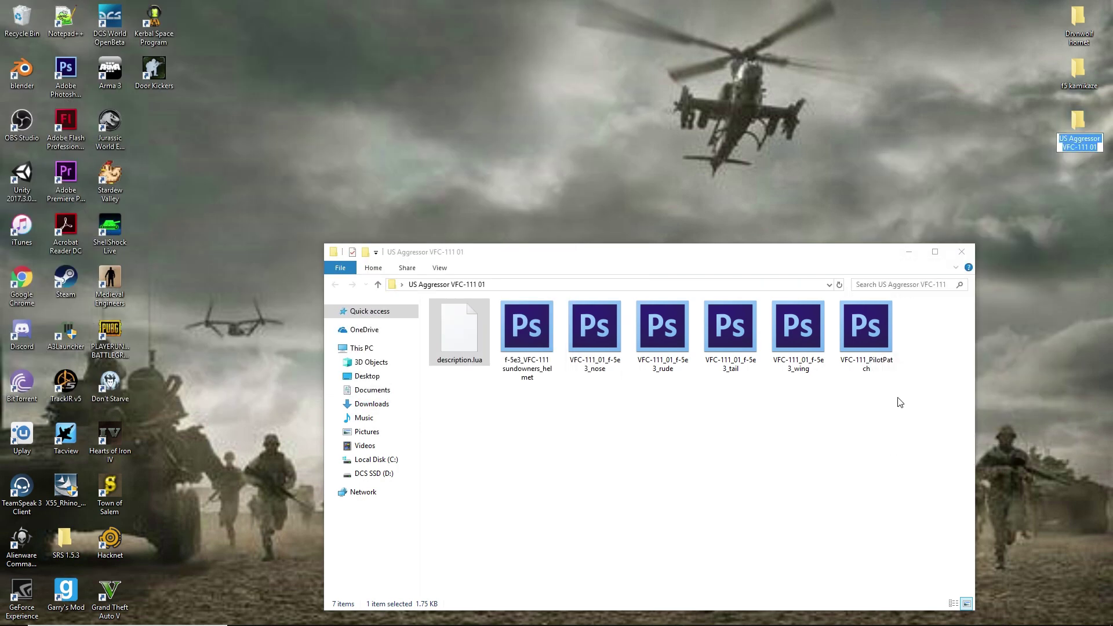
{"action": "type", "text": "Video"}
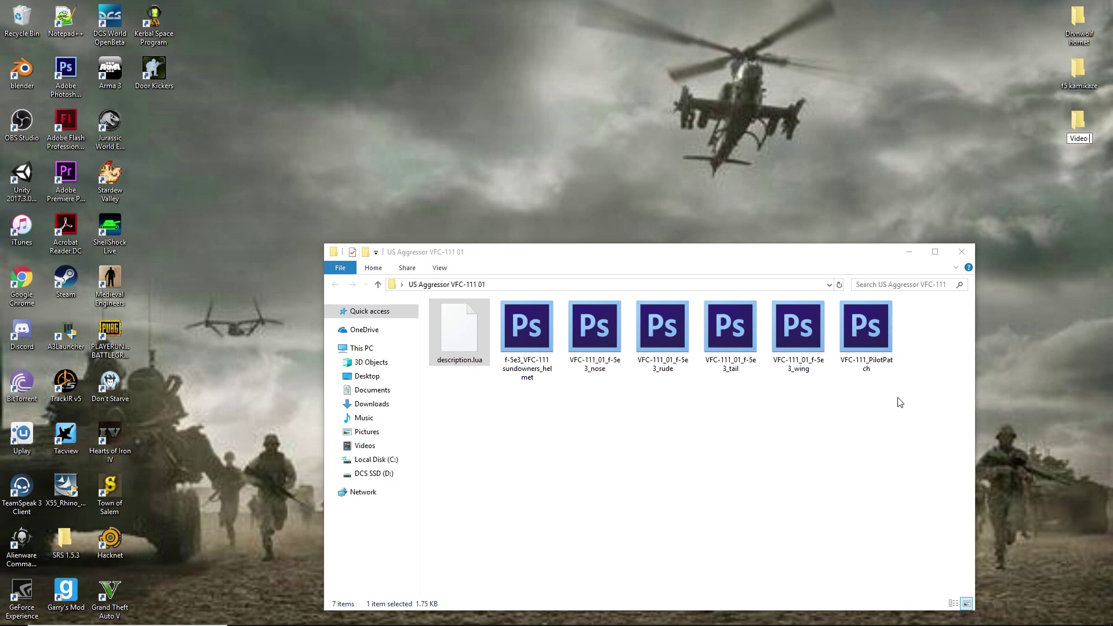
{"action": "type", "text": " Example"}
{"action": "key", "text": "Return"}
Copy the Video Example folder into the F-5E-3 Liveries folder
{"action": "right_click", "coordinate": [1073, 138]}
{"action": "left_click", "coordinate": [910, 378]}
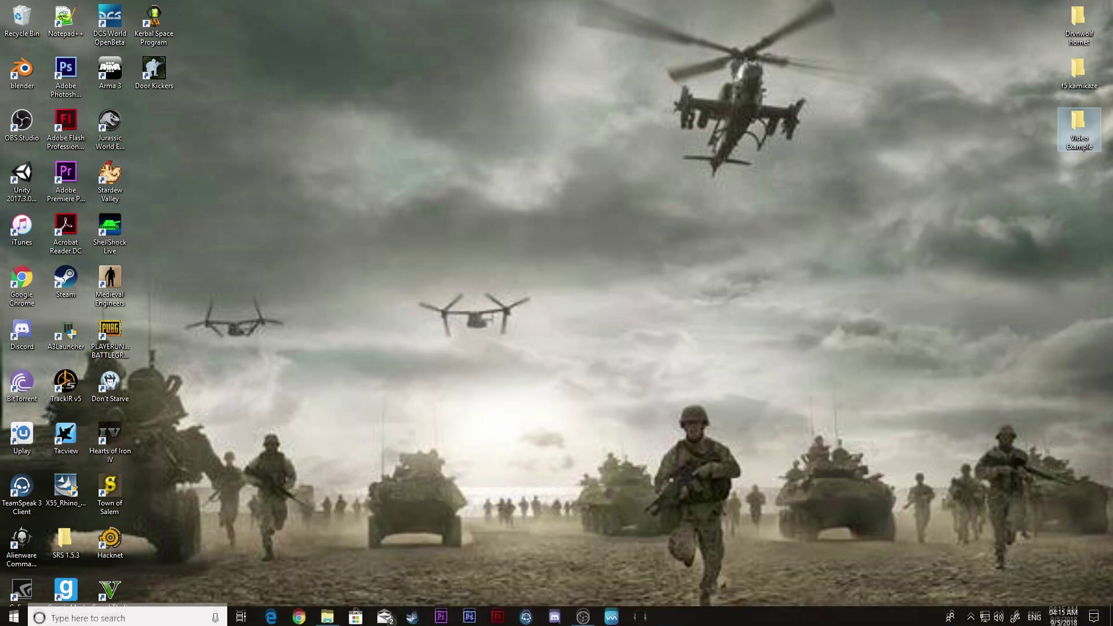
{"action": "left_click", "coordinate": [328, 617]}
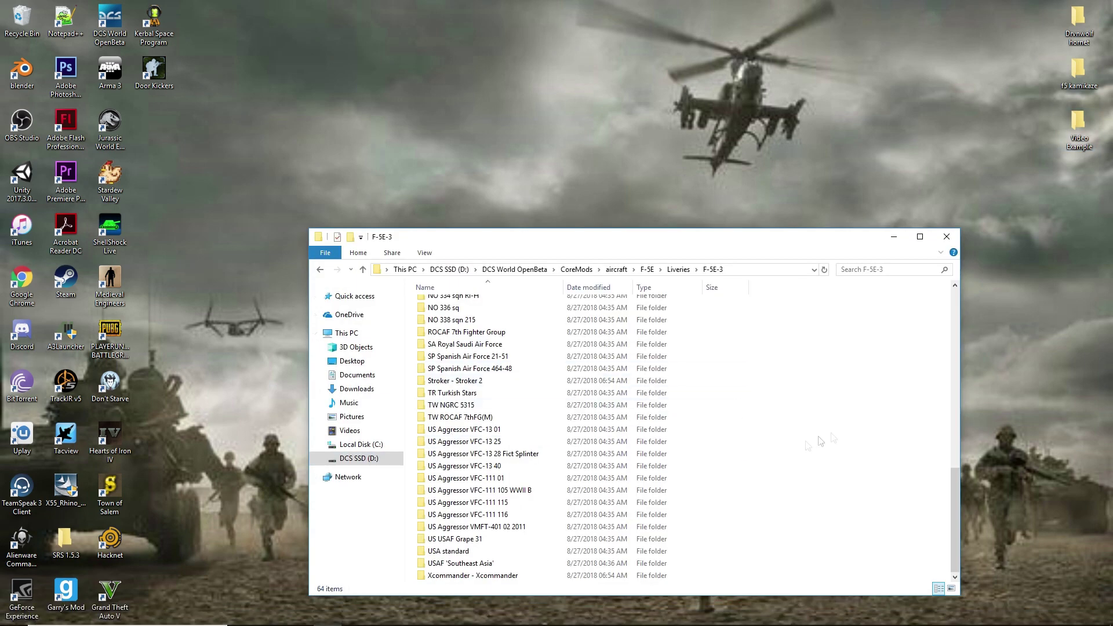
{"action": "right_click", "coordinate": [736, 425]}
{"action": "left_click", "coordinate": [766, 510]}
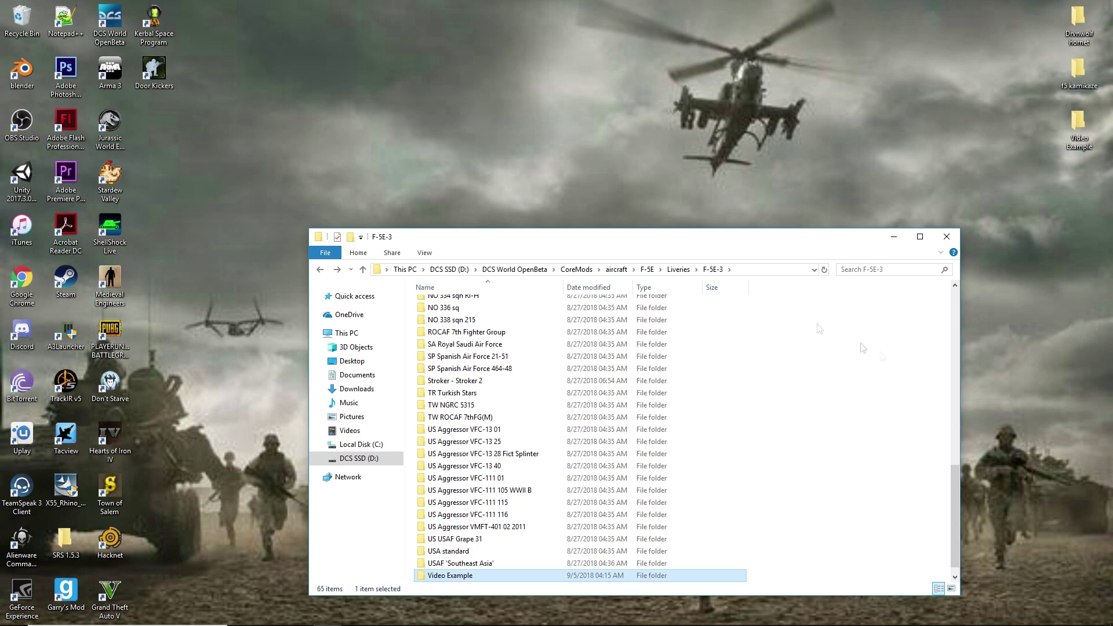
{"action": "left_click", "coordinate": [496, 273]}
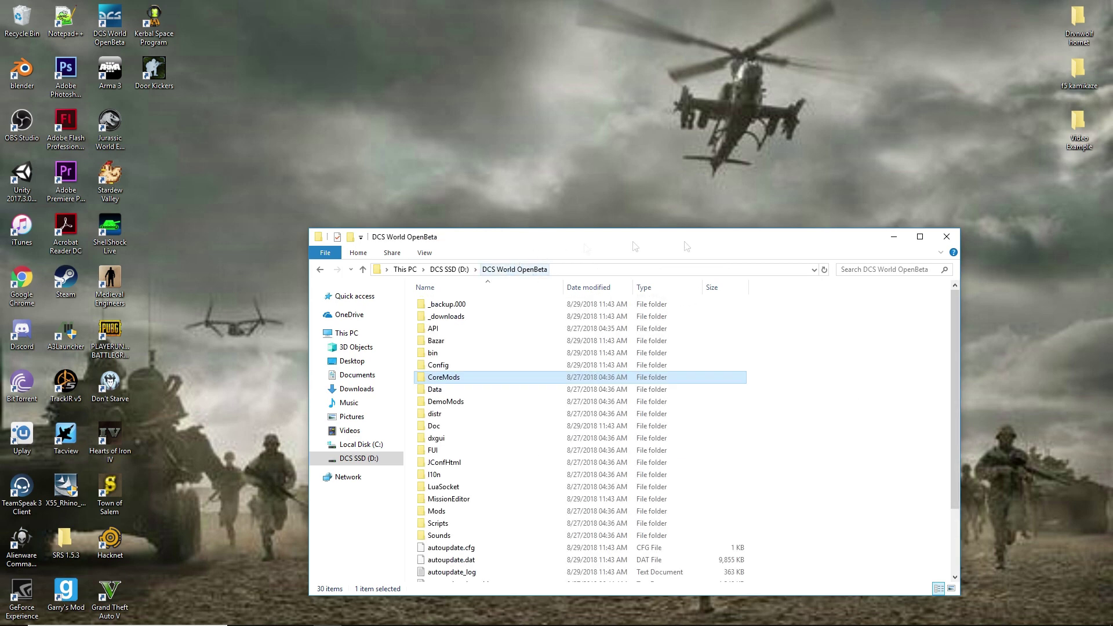
Search DCS World OpenBeta for 'modelviewer' and launch the ModelViewer application
{"action": "left_click", "coordinate": [859, 268]}
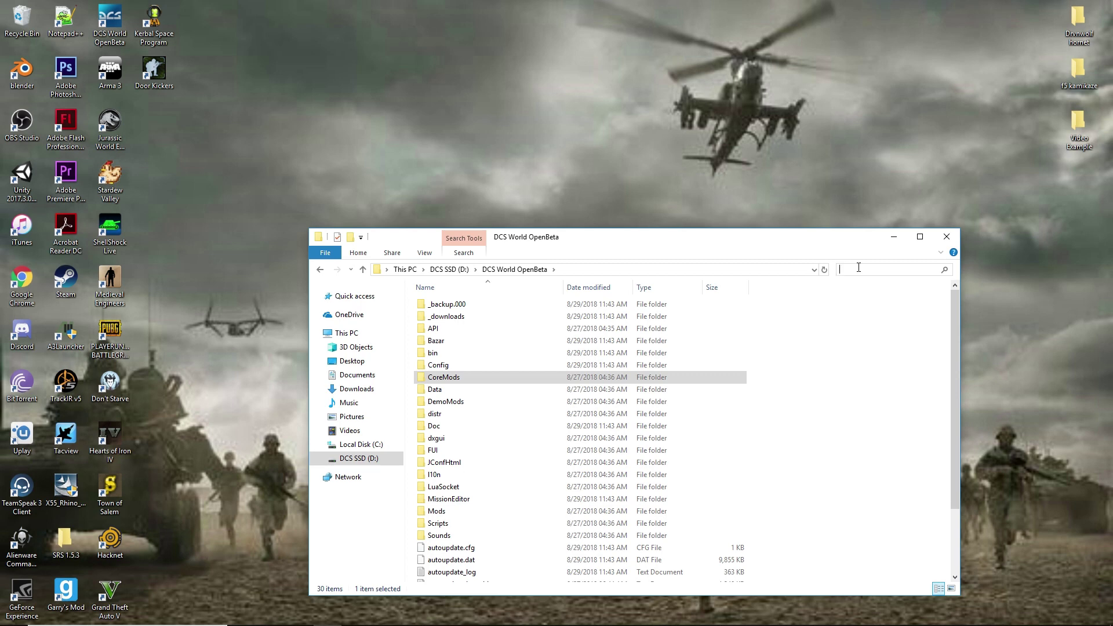
{"action": "type", "text": "modelviewer"}
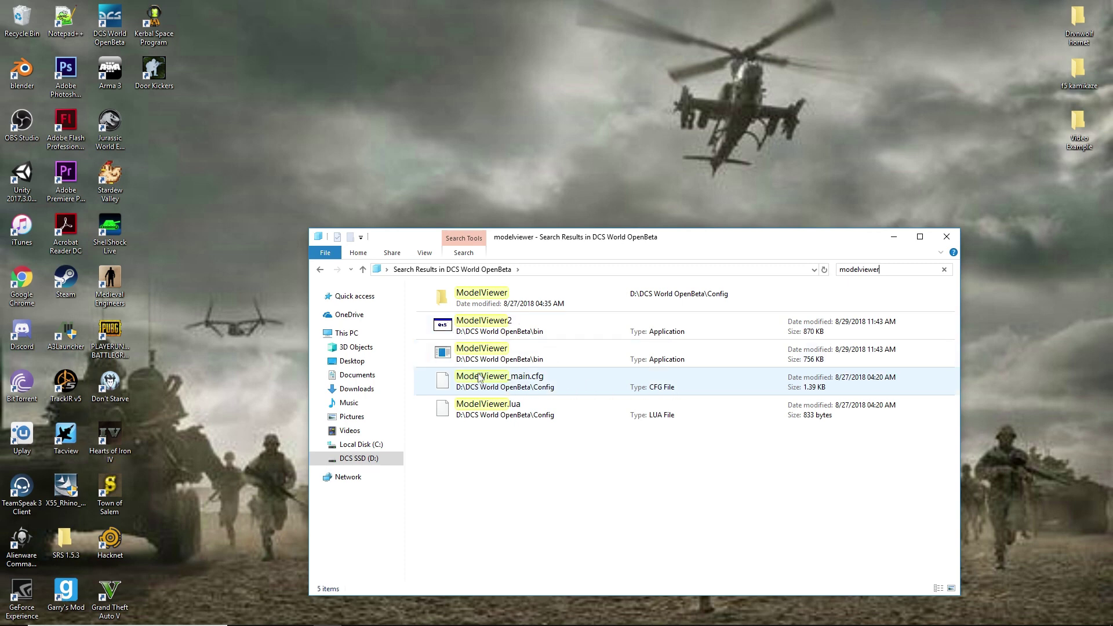
{"action": "left_click", "coordinate": [520, 360]}
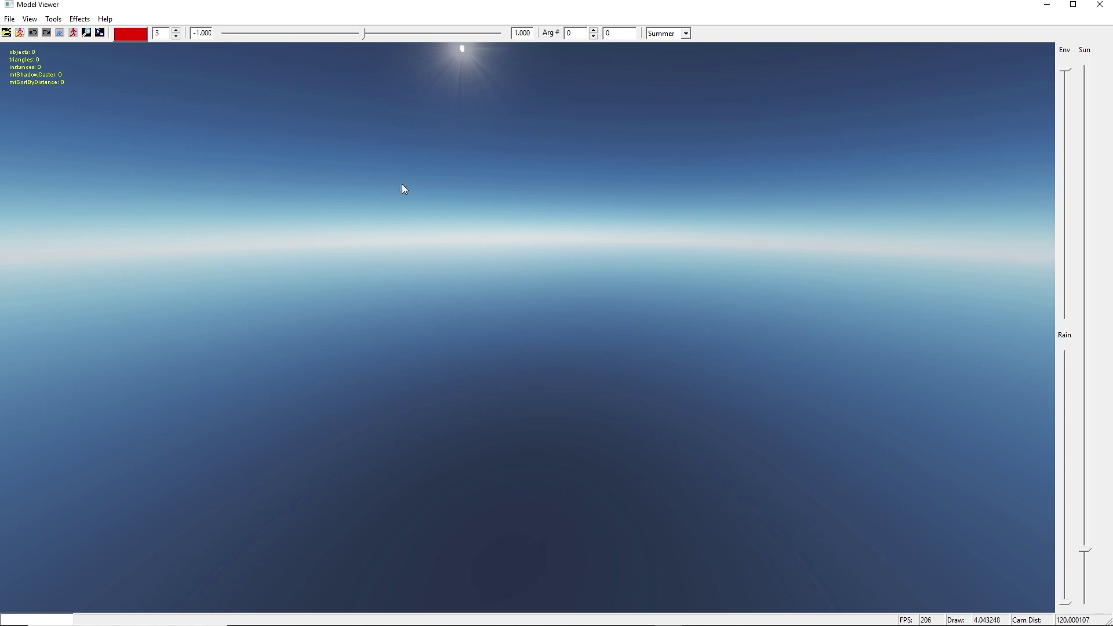
Use File > Load model and browse to DCS World OpenBeta\CoreMods\aircraft
{"action": "left_click", "coordinate": [10, 20]}
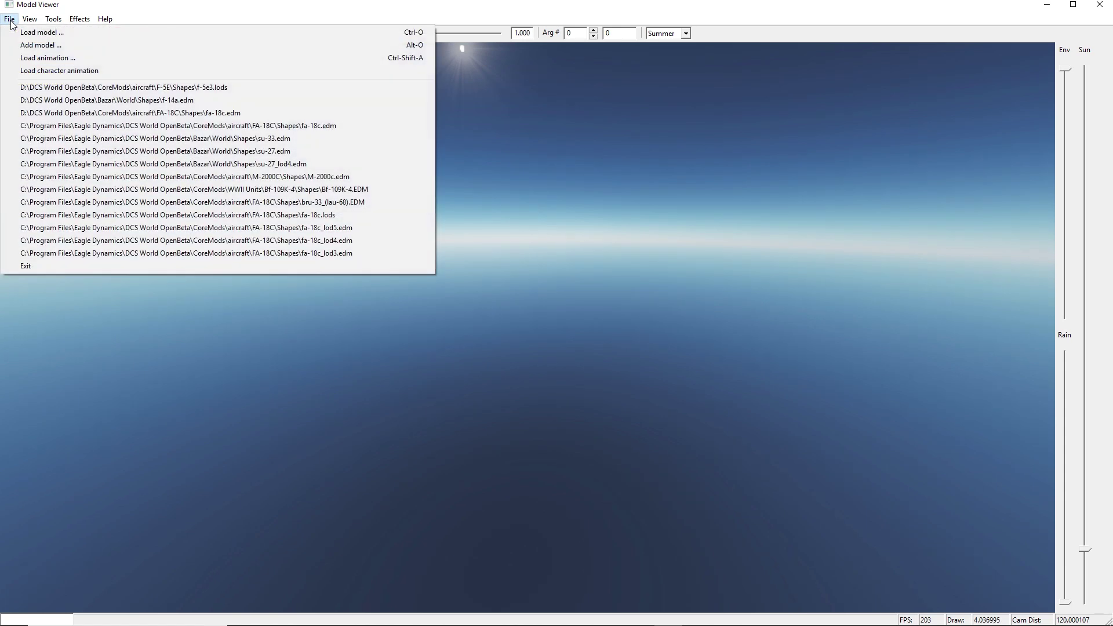
{"action": "left_click", "coordinate": [35, 33]}
{"action": "left_click", "coordinate": [119, 52]}
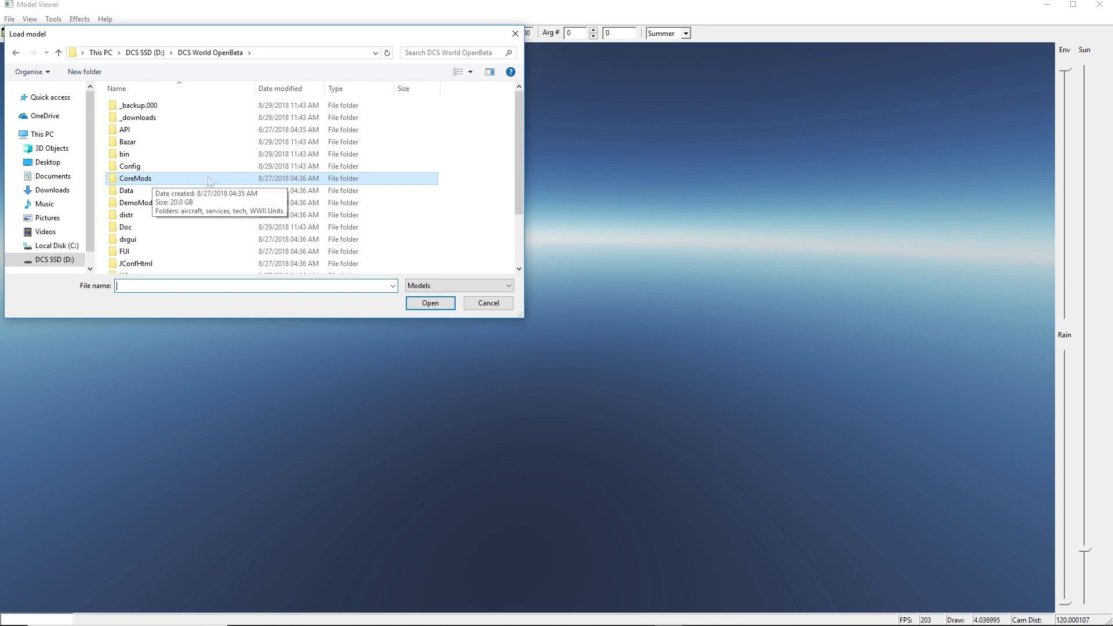
{"action": "double_click", "coordinate": [145, 181]}
{"action": "double_click", "coordinate": [156, 109]}
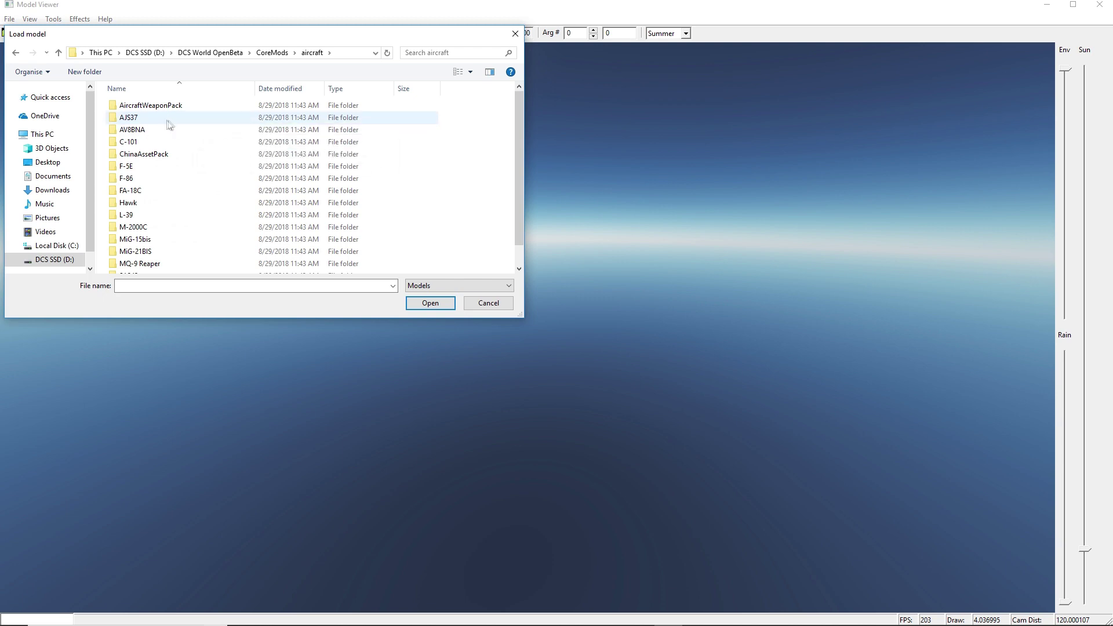
{"action": "scroll", "coordinate": [234, 142], "scroll_direction": "down", "scroll_amount": 1}
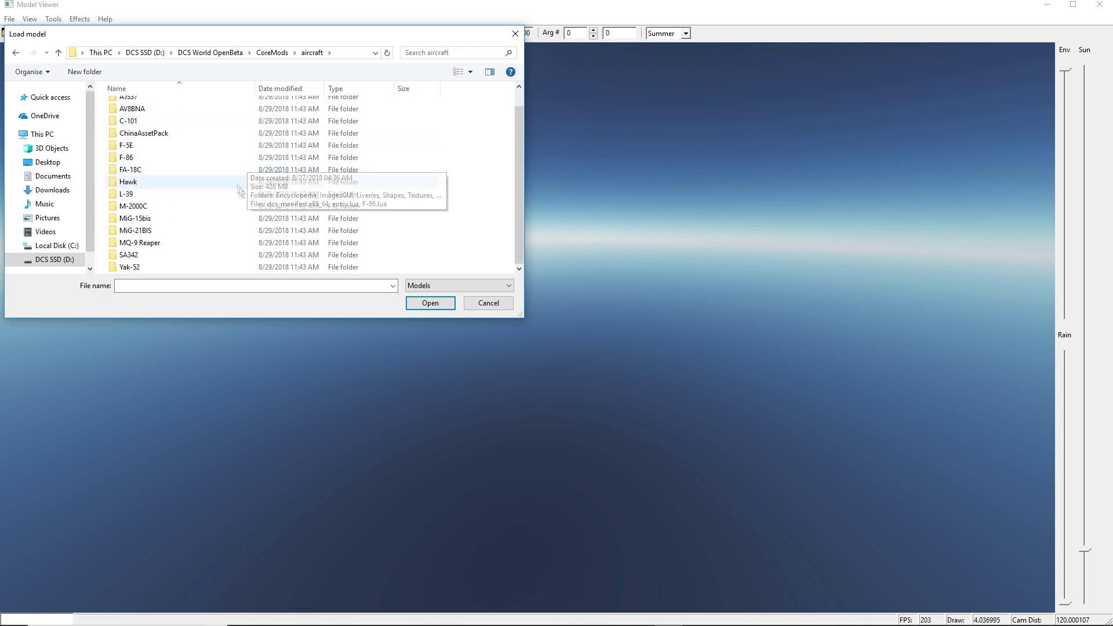
{"action": "scroll", "coordinate": [246, 217], "scroll_direction": "up", "scroll_amount": 1}
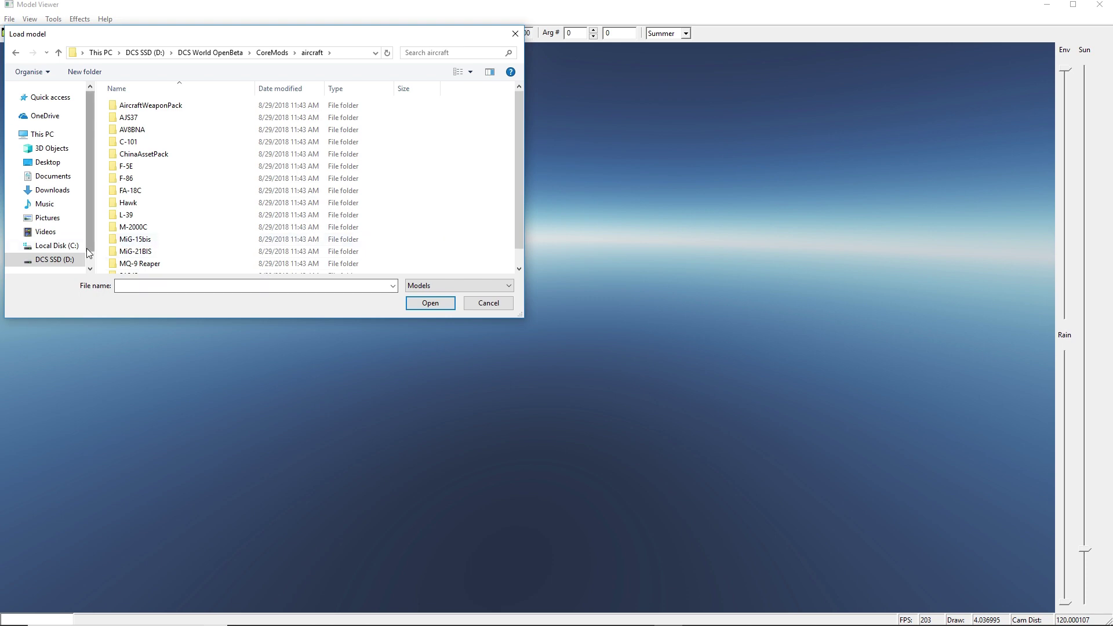
{"action": "scroll", "coordinate": [155, 233], "scroll_direction": "down", "scroll_amount": 1}
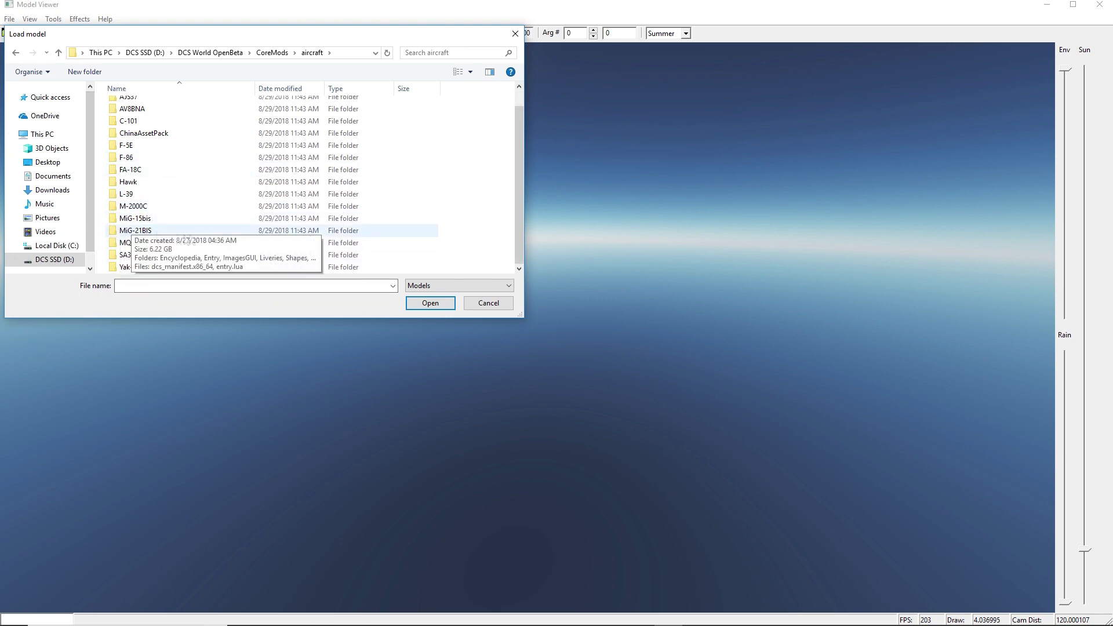
{"action": "scroll", "coordinate": [174, 200], "scroll_direction": "up", "scroll_amount": 1}
Load f-5e3.lods from the F-5E Shapes folder
{"action": "double_click", "coordinate": [134, 168]}
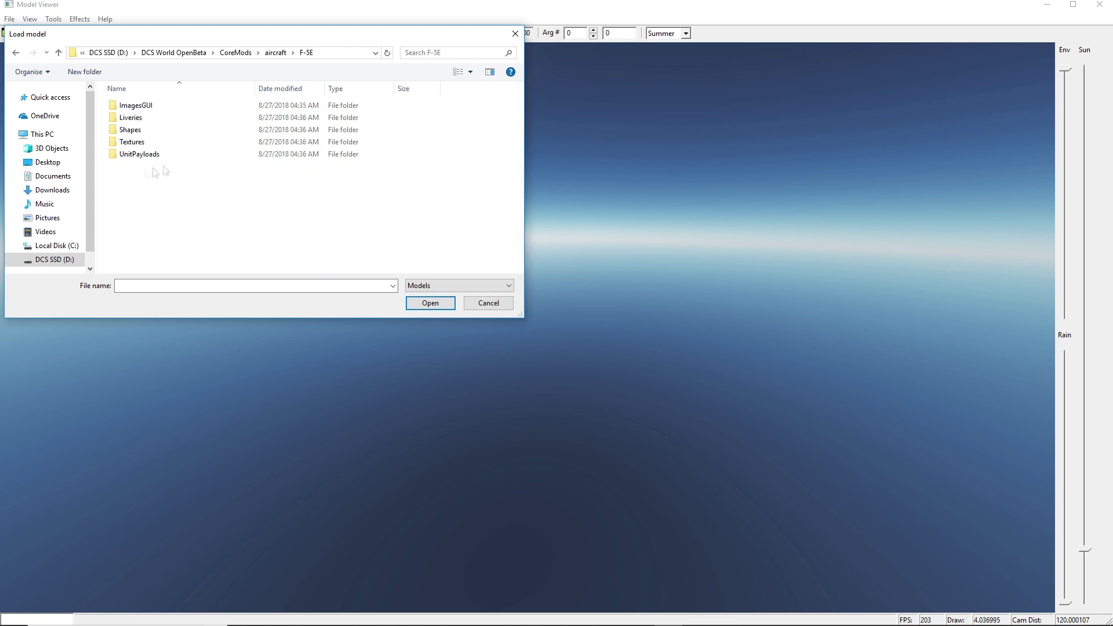
{"action": "left_click", "coordinate": [147, 135]}
{"action": "double_click", "coordinate": [148, 135]}
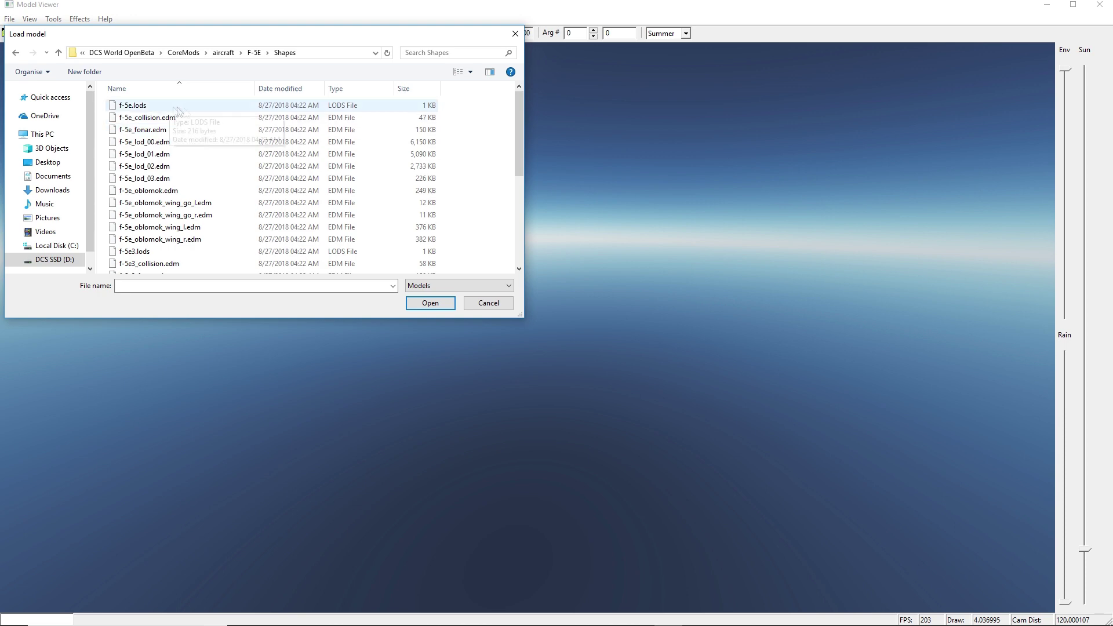
{"action": "left_click", "coordinate": [164, 254]}
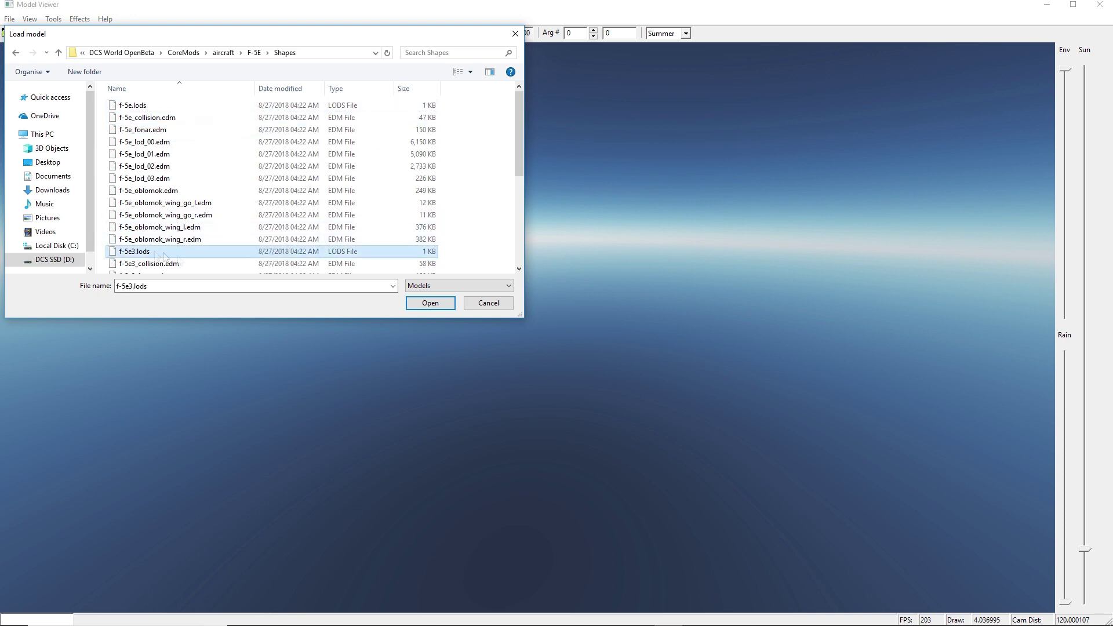
{"action": "left_click", "coordinate": [436, 312]}
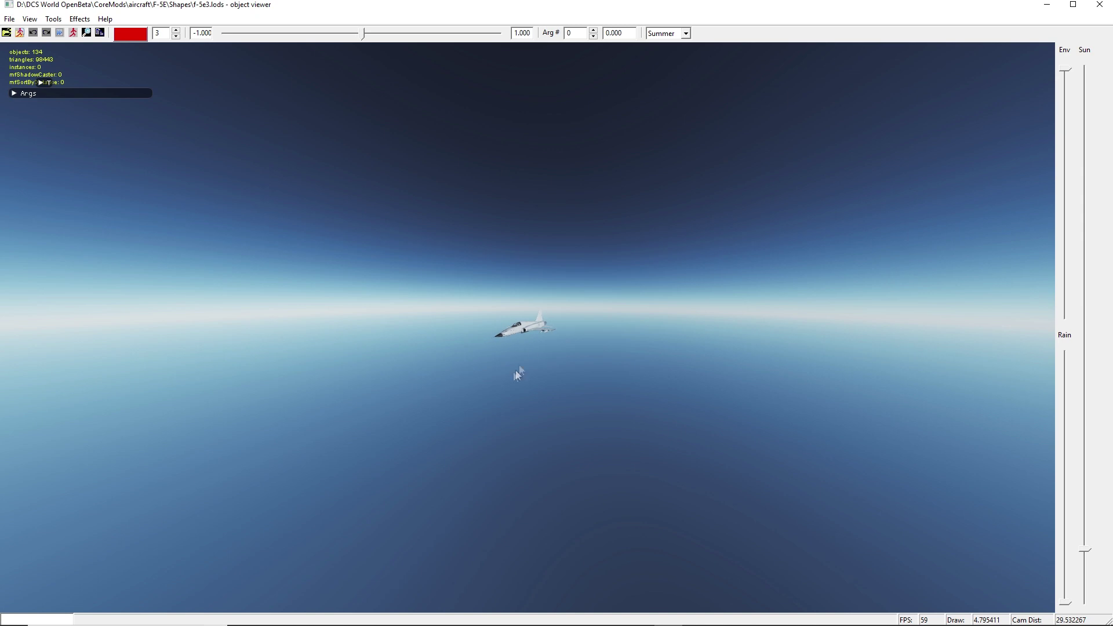
In the Liveries dialog, load the Video Example livery onto the F-5E-3
{"action": "left_click_drag", "start_coordinate": [518, 374], "coordinate": [525, 273]}
{"action": "left_click_drag", "start_coordinate": [571, 374], "coordinate": [583, 358]}
{"action": "scroll", "coordinate": [584, 358], "scroll_direction": "up", "scroll_amount": 3}
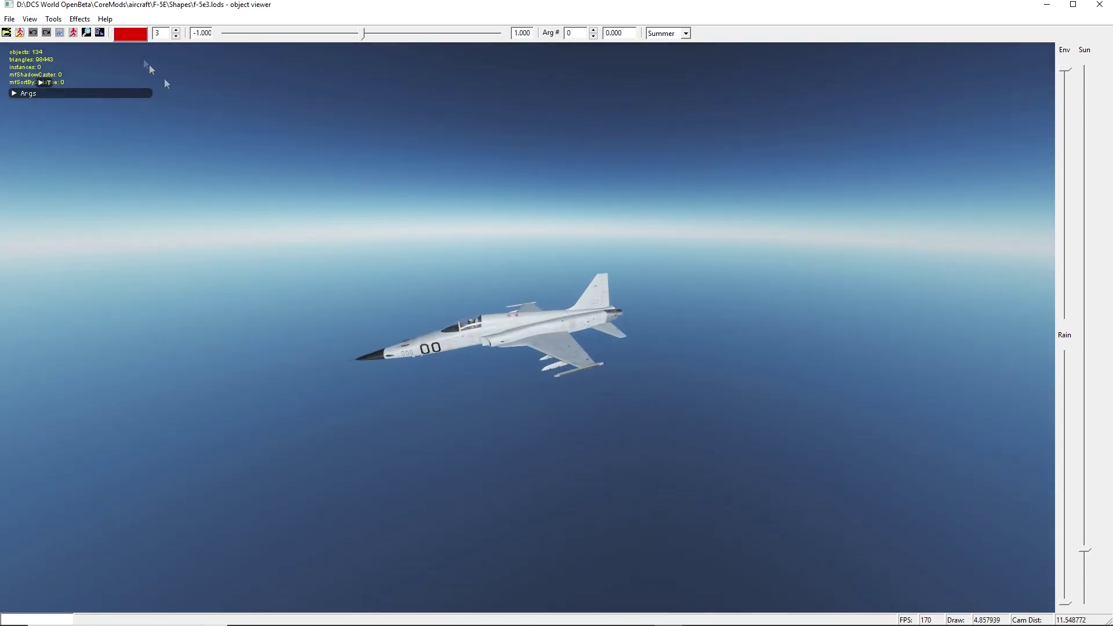
{"action": "left_click", "coordinate": [33, 20]}
{"action": "mouse_move", "coordinate": [62, 125]}
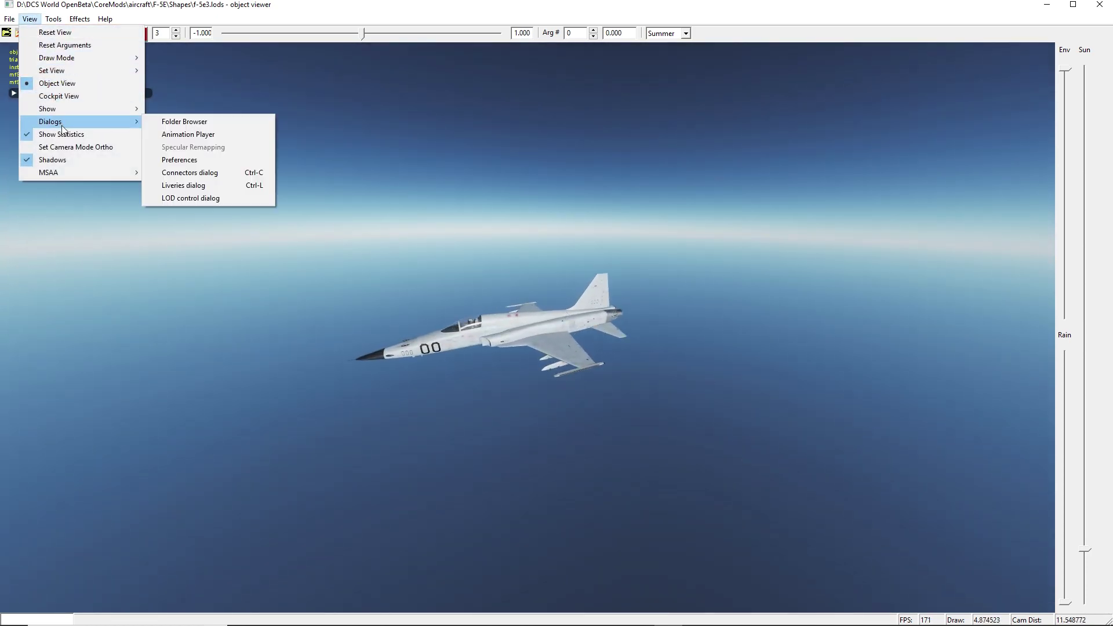
{"action": "left_click", "coordinate": [209, 185]}
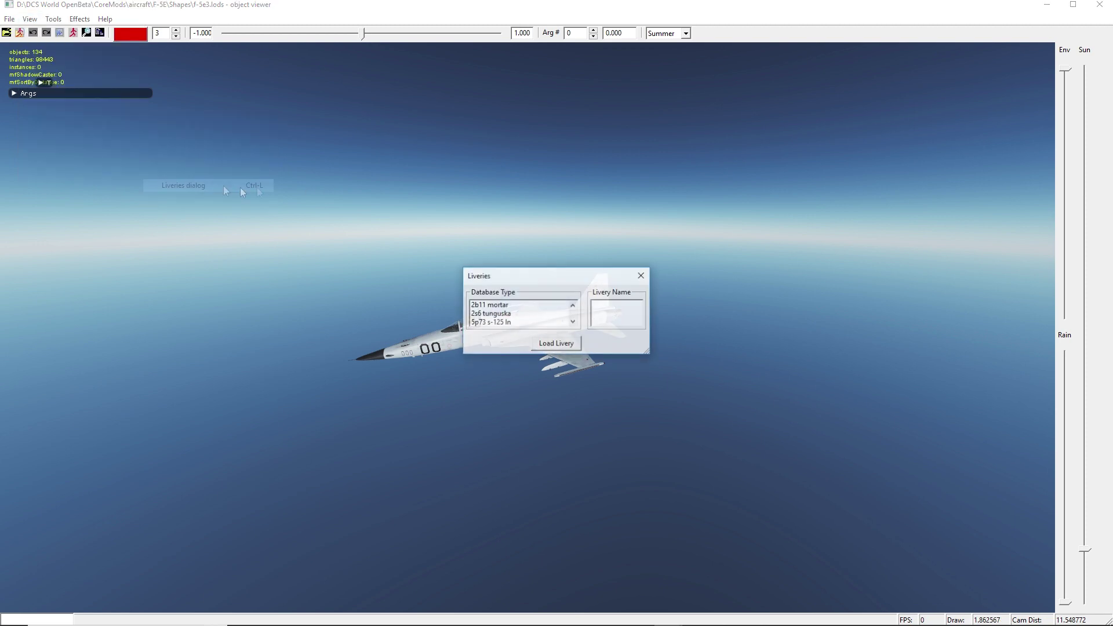
{"action": "left_click_drag", "start_coordinate": [563, 270], "coordinate": [788, 143]}
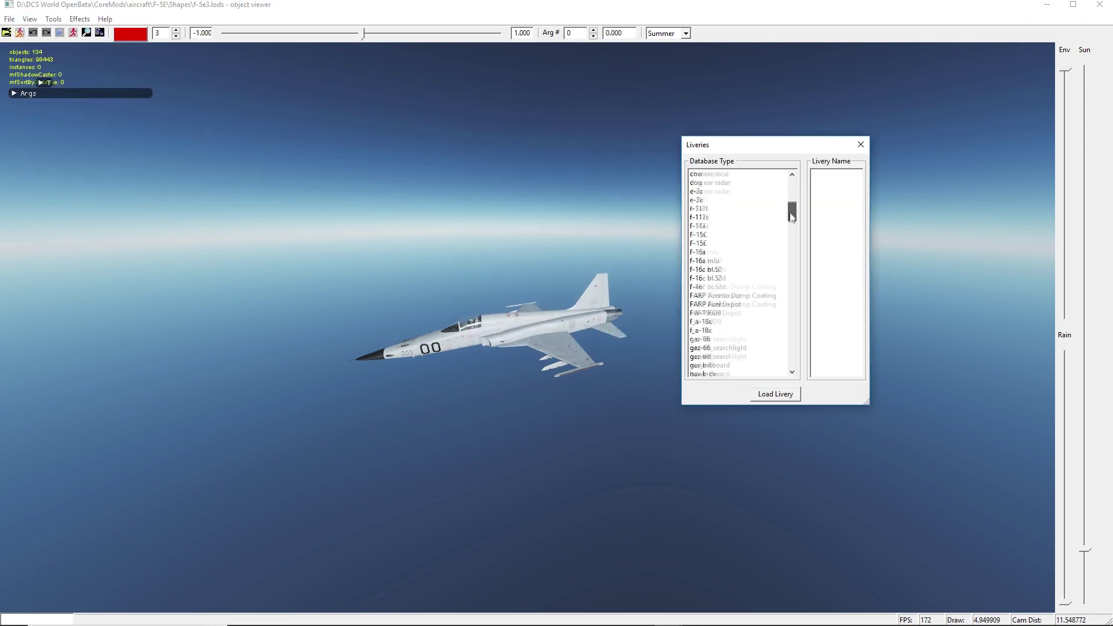
{"action": "left_click_drag", "start_coordinate": [792, 208], "coordinate": [792, 329]}
{"action": "left_click", "coordinate": [706, 322]}
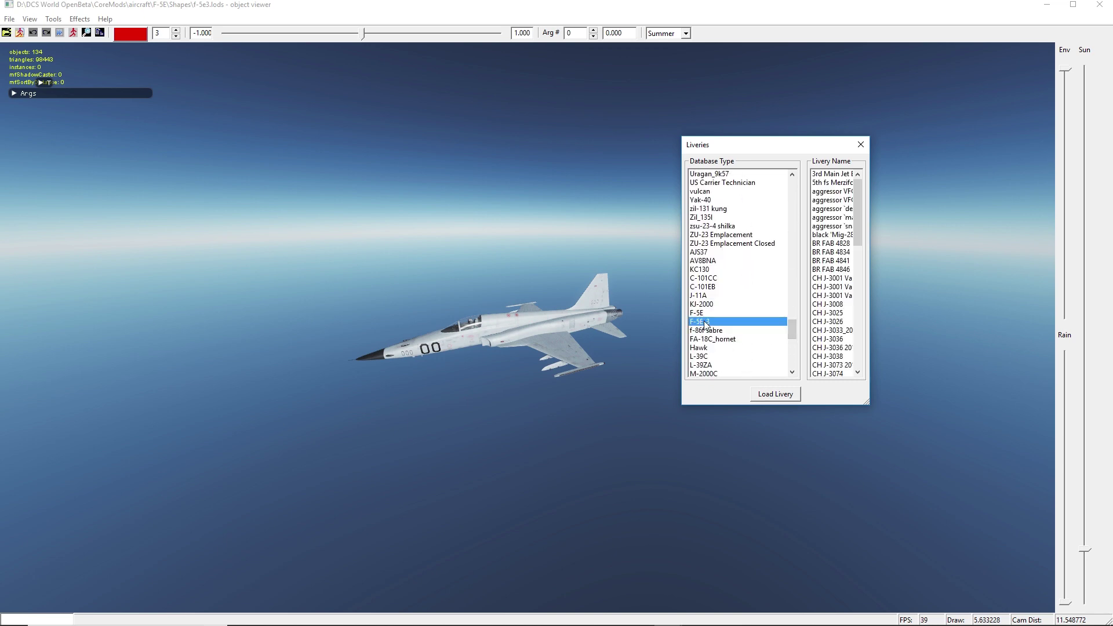
{"action": "scroll", "coordinate": [837, 277], "scroll_direction": "down", "scroll_amount": 15}
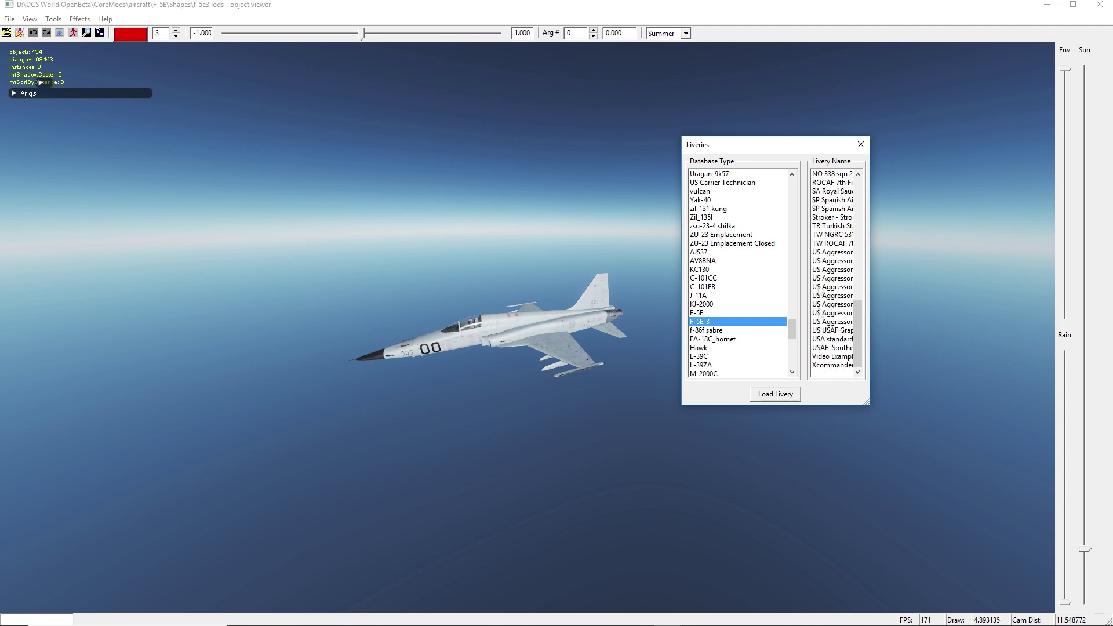
{"action": "left_click", "coordinate": [775, 394]}
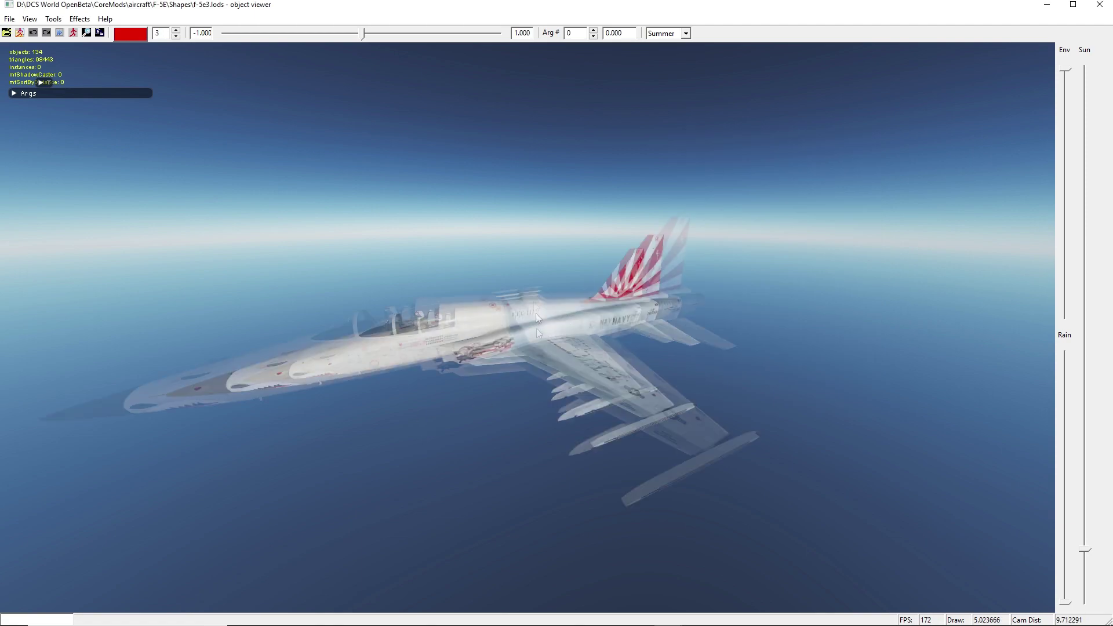
Orbit to a level left-side view showing the rising-sun tail and shark-mouth nose art
{"action": "left_click_drag", "start_coordinate": [537, 318], "coordinate": [659, 446]}
{"action": "scroll", "coordinate": [537, 302], "scroll_direction": "up", "scroll_amount": 3}
{"action": "scroll", "coordinate": [659, 446], "scroll_direction": "down", "scroll_amount": 2}
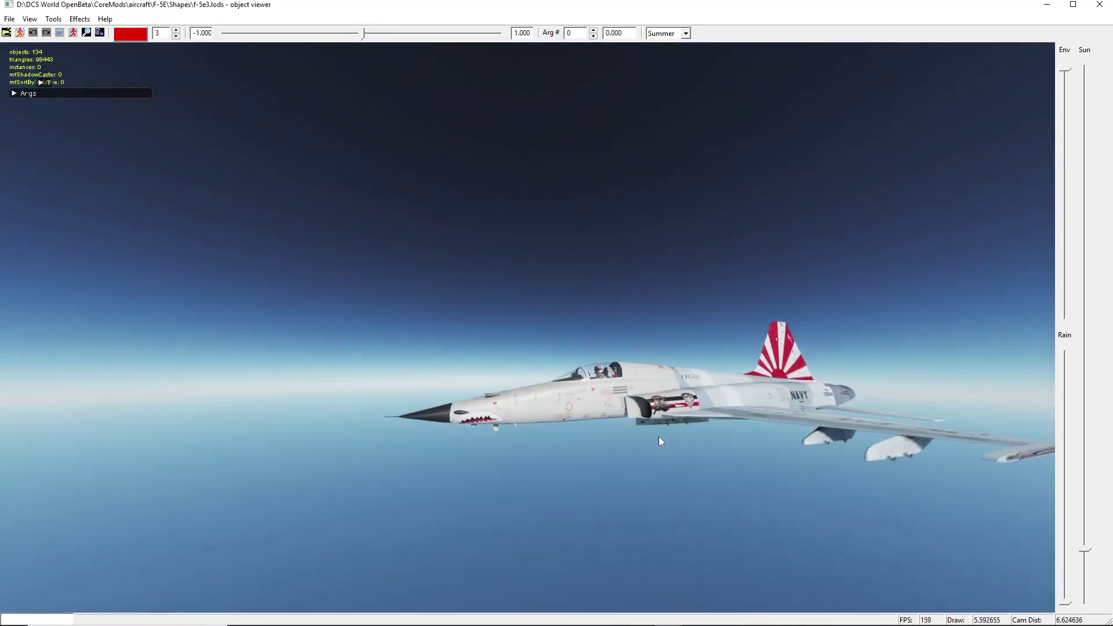
{"action": "left_click_drag", "start_coordinate": [661, 394], "coordinate": [616, 400]}
{"action": "scroll", "coordinate": [685, 412], "scroll_direction": "down", "scroll_amount": 3}
{"action": "left_click_drag", "start_coordinate": [687, 409], "coordinate": [568, 391]}
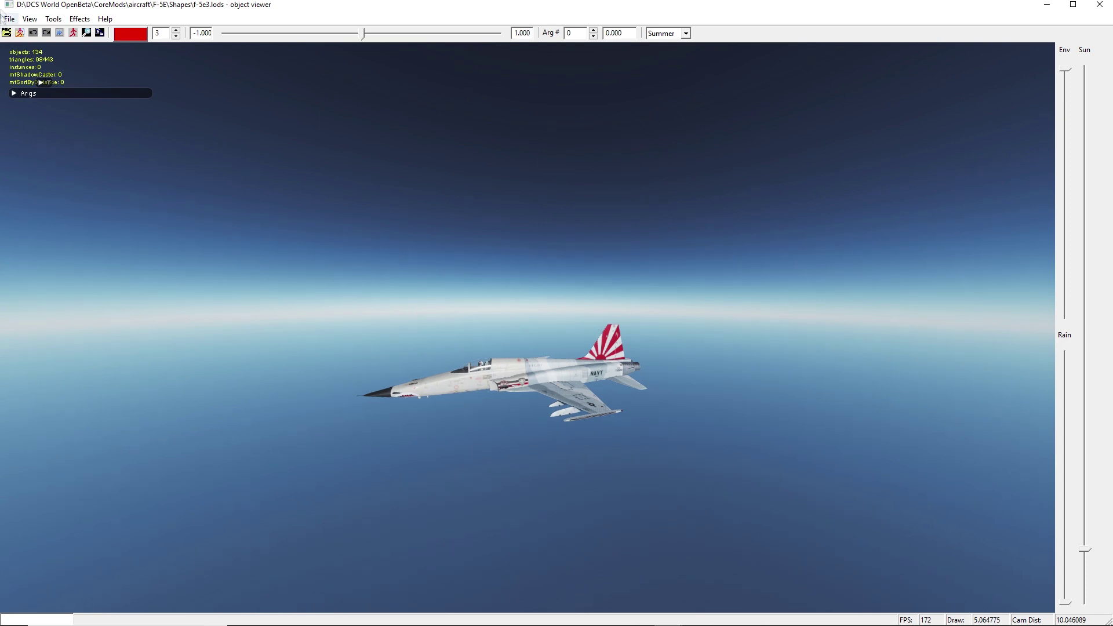
Add the FA-18C model from CoreMods FA-18C\Shapes\fa-18c.edm to the scene
{"action": "left_click", "coordinate": [9, 19]}
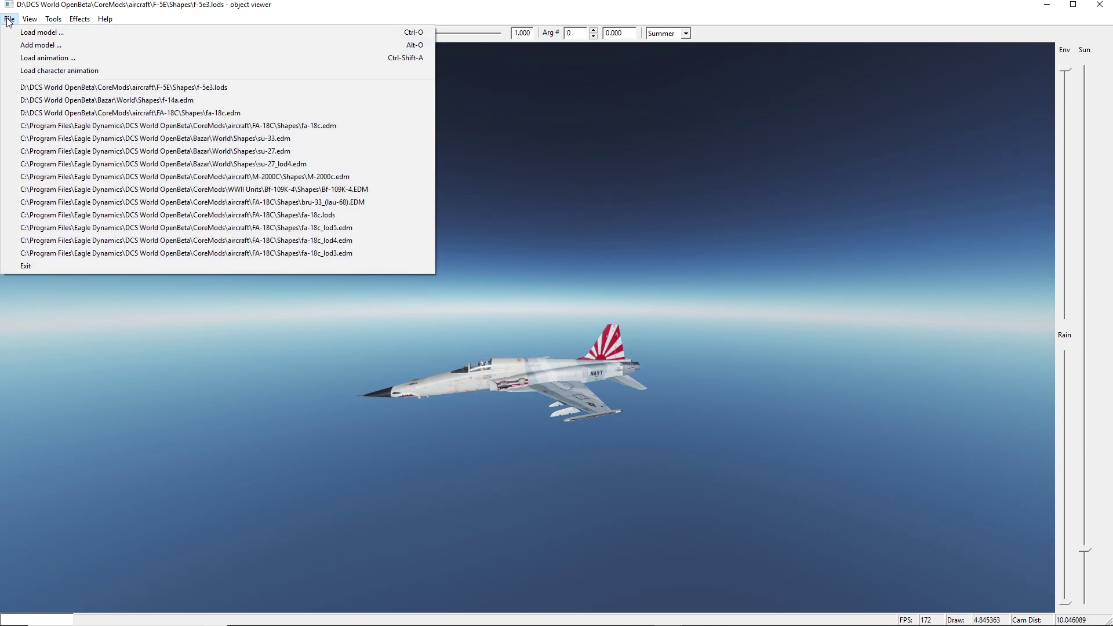
{"action": "left_click", "coordinate": [35, 43]}
{"action": "left_click", "coordinate": [184, 54]}
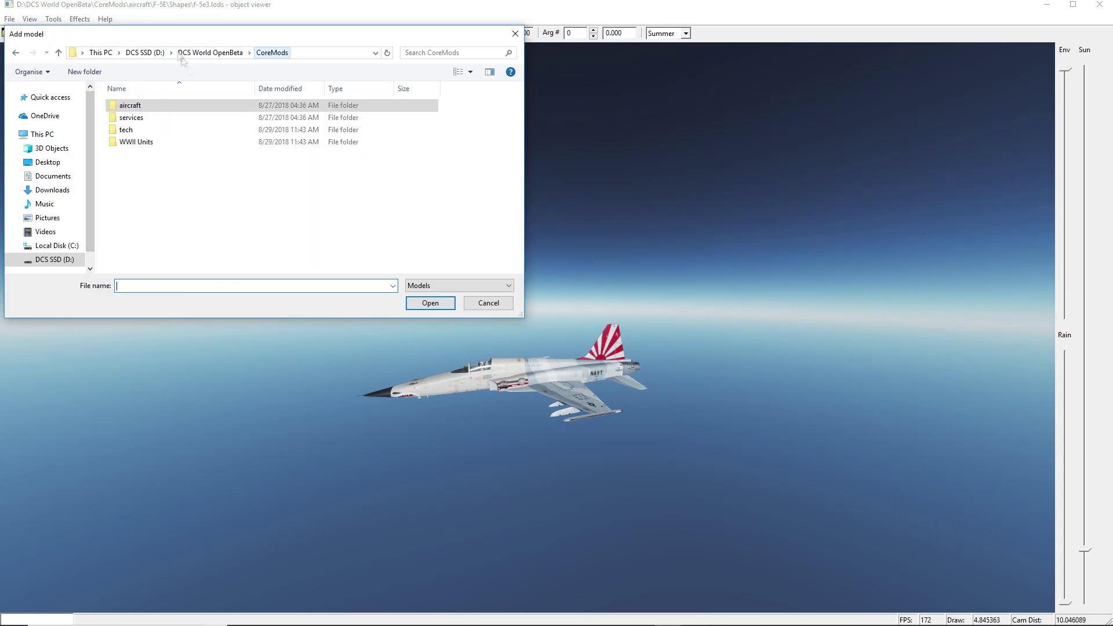
{"action": "double_click", "coordinate": [133, 106]}
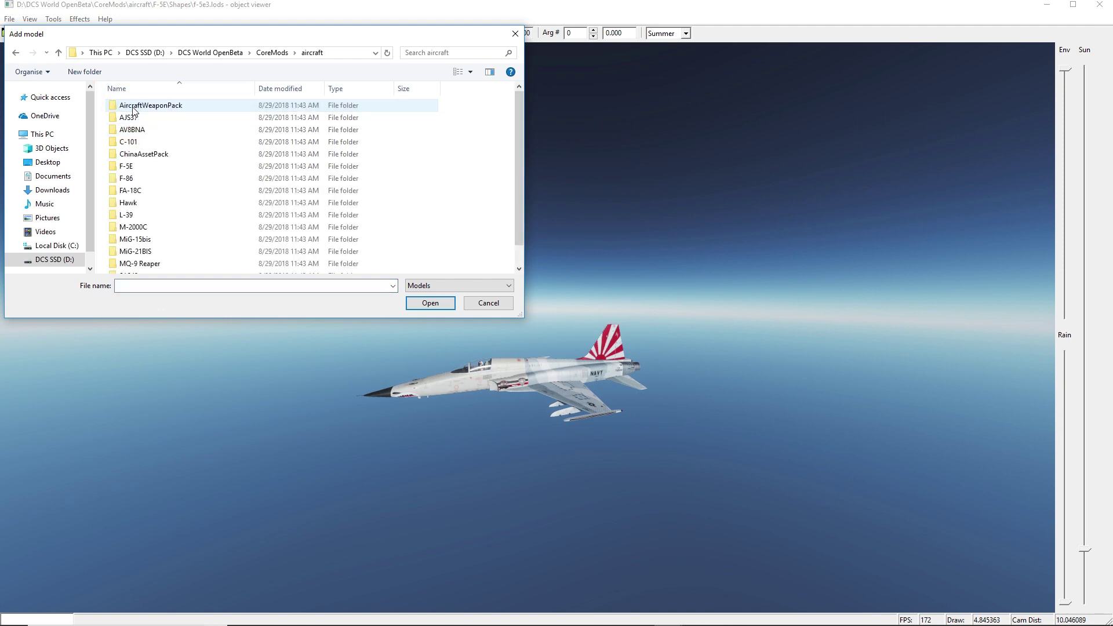
{"action": "left_click", "coordinate": [148, 193]}
{"action": "double_click", "coordinate": [147, 193]}
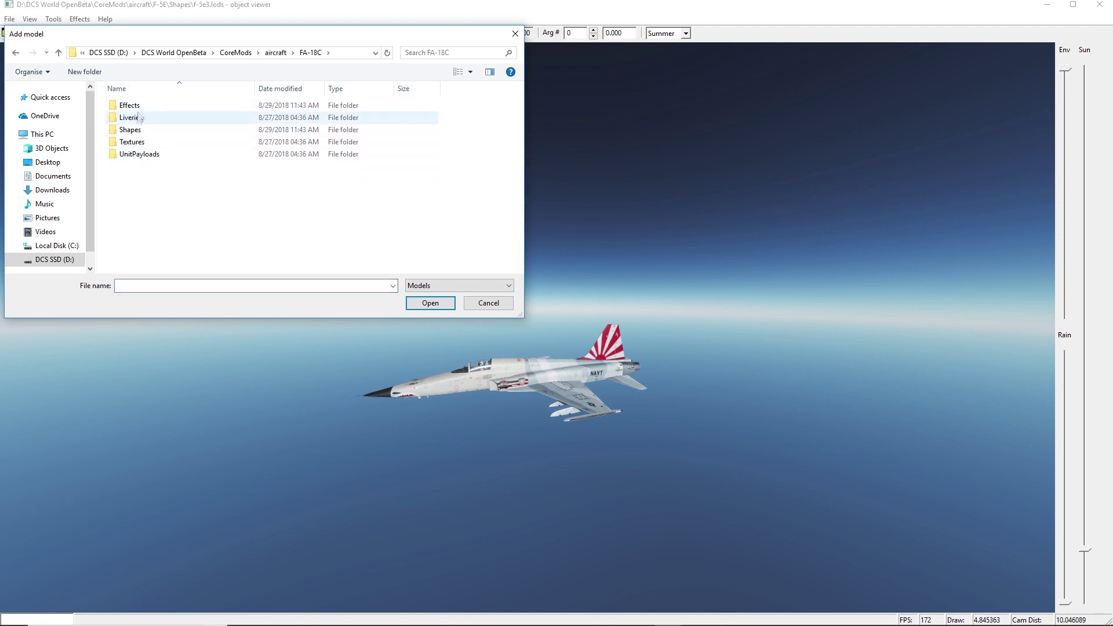
{"action": "left_click", "coordinate": [139, 134]}
{"action": "double_click", "coordinate": [138, 134]}
{"action": "left_click", "coordinate": [159, 108]}
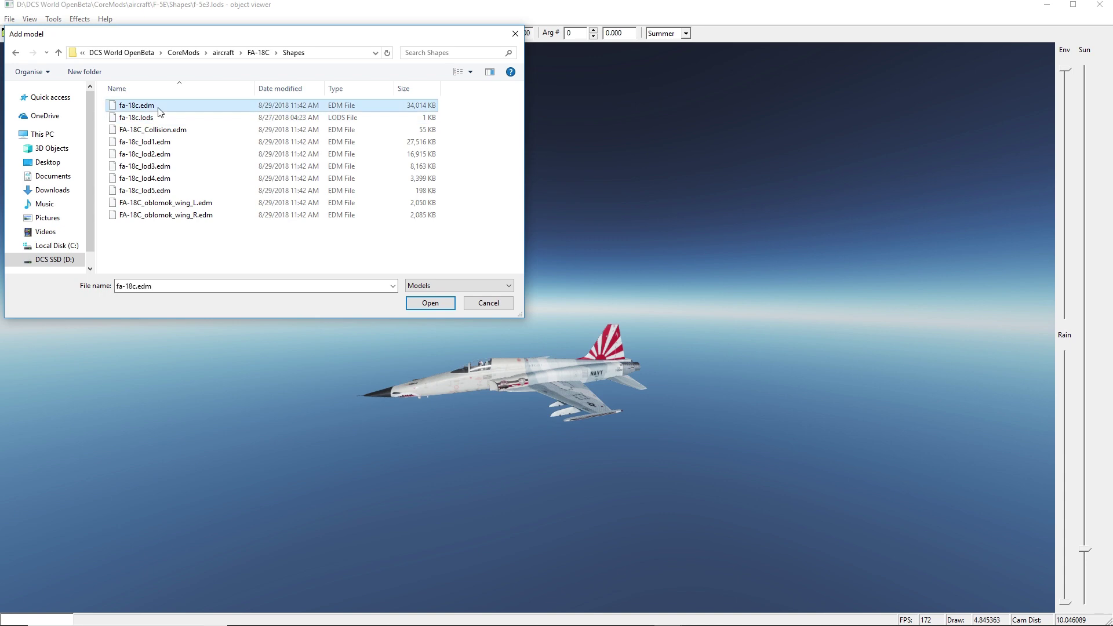
{"action": "left_click", "coordinate": [428, 302]}
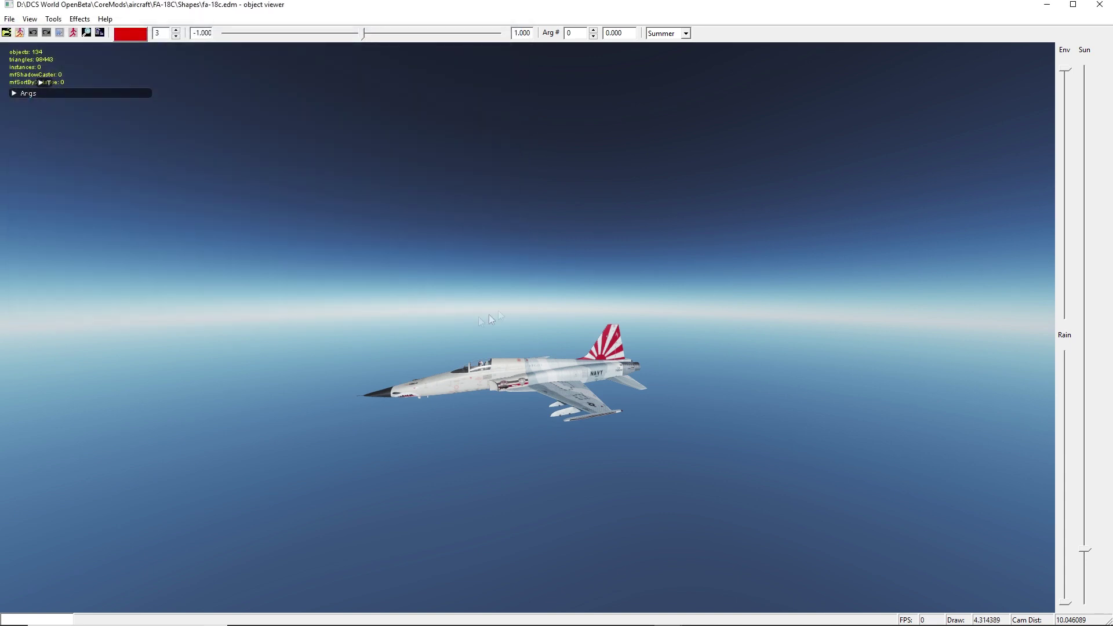
Apply the Red Devils livery to the FA-18C and orbit around both jets
{"action": "left_click_drag", "start_coordinate": [387, 332], "coordinate": [812, 386]}
{"action": "left_click", "coordinate": [842, 324]}
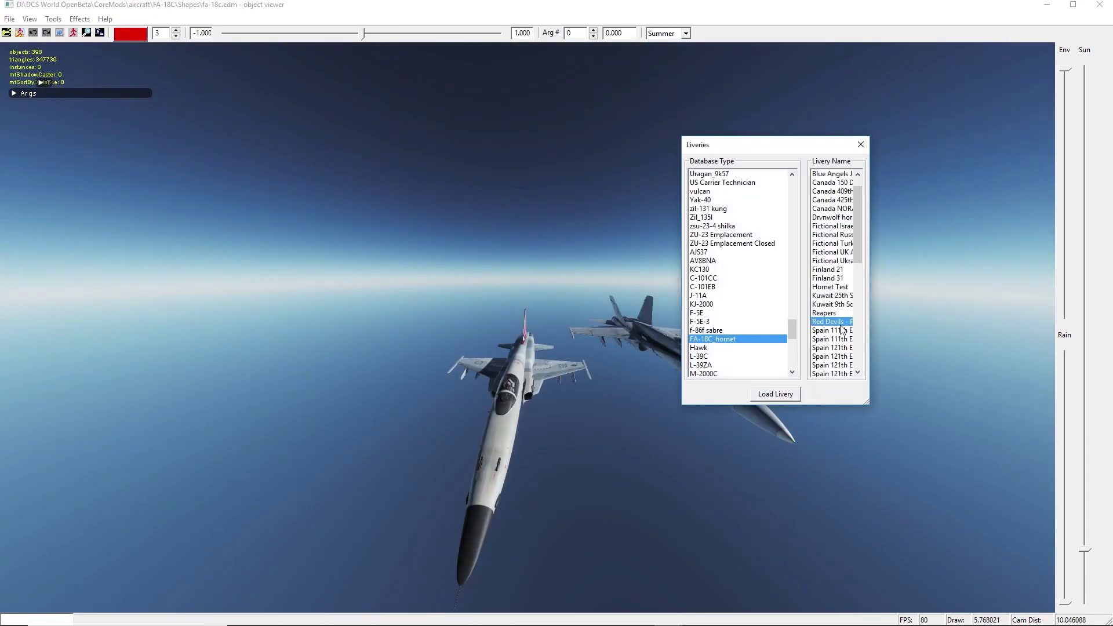
{"action": "left_click", "coordinate": [789, 399]}
{"action": "left_click_drag", "start_coordinate": [877, 417], "coordinate": [882, 516]}
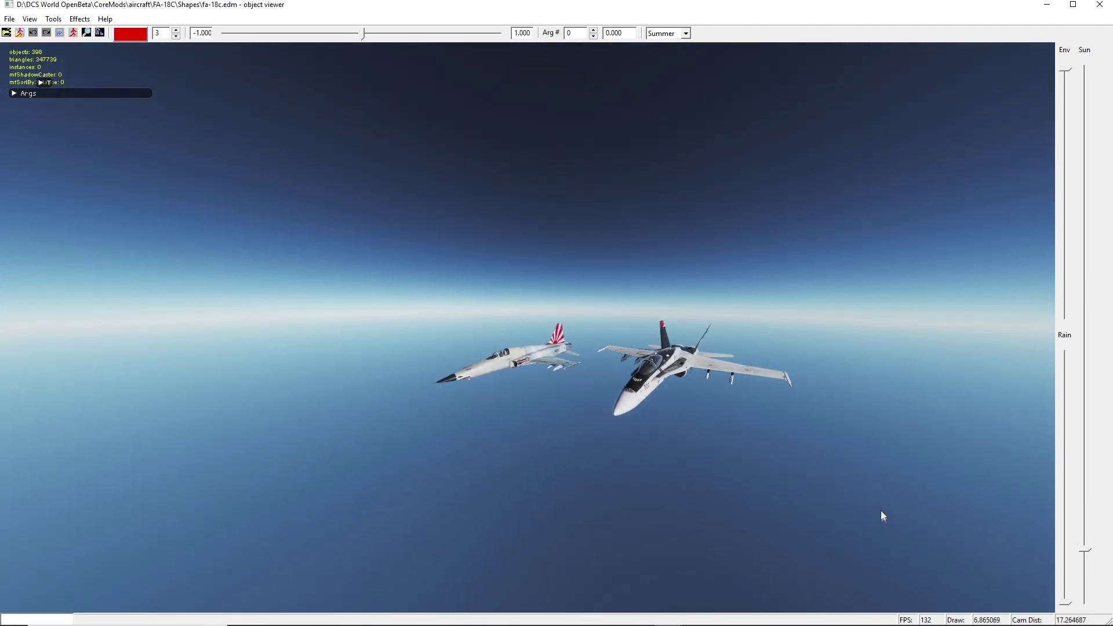
Close the Model Viewer and the Explorer modelviewer search results window
{"action": "left_click", "coordinate": [1094, 6]}
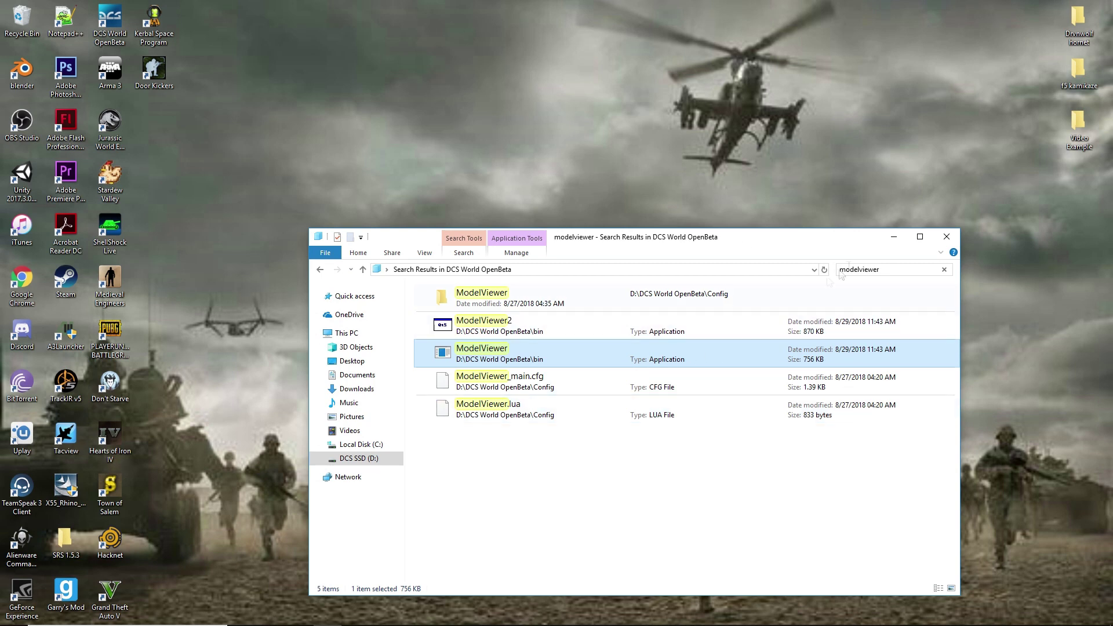
{"action": "left_click", "coordinate": [951, 240]}
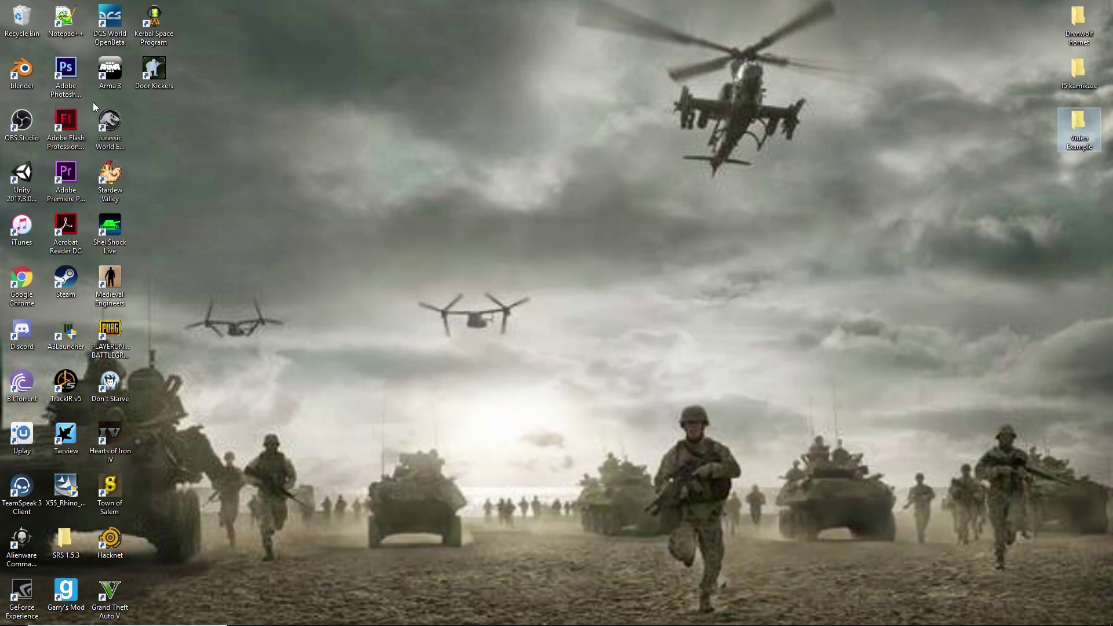